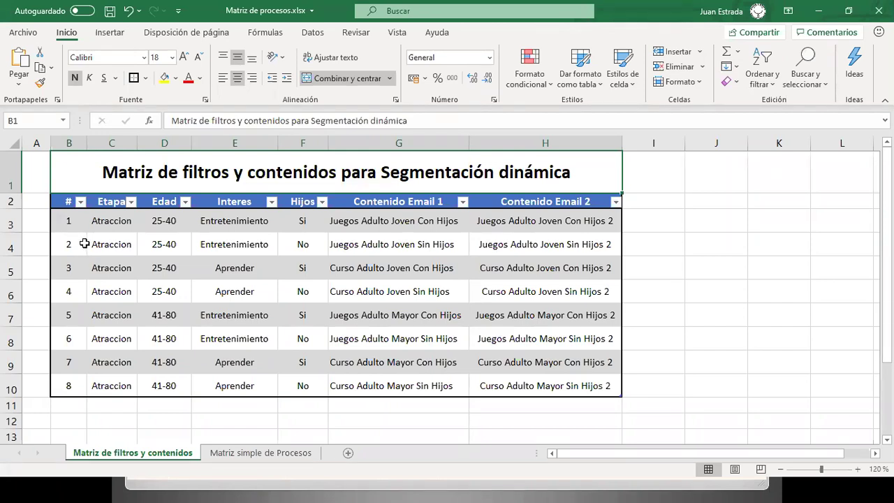
# Examine the filter values in the Etapa, Edad and Interes columns of the segmentation matrix.
pyautogui.moveTo(104, 198); pyautogui.dragTo(110, 380)
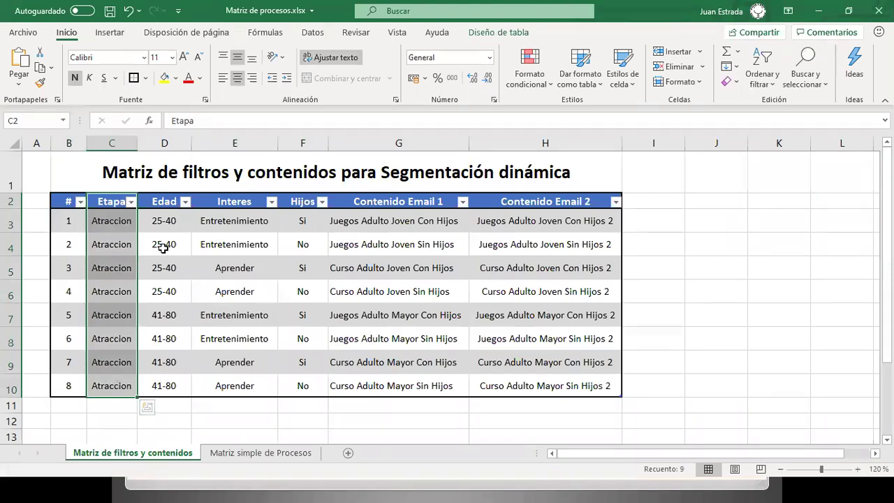
pyautogui.moveTo(168, 221); pyautogui.dragTo(160, 389)
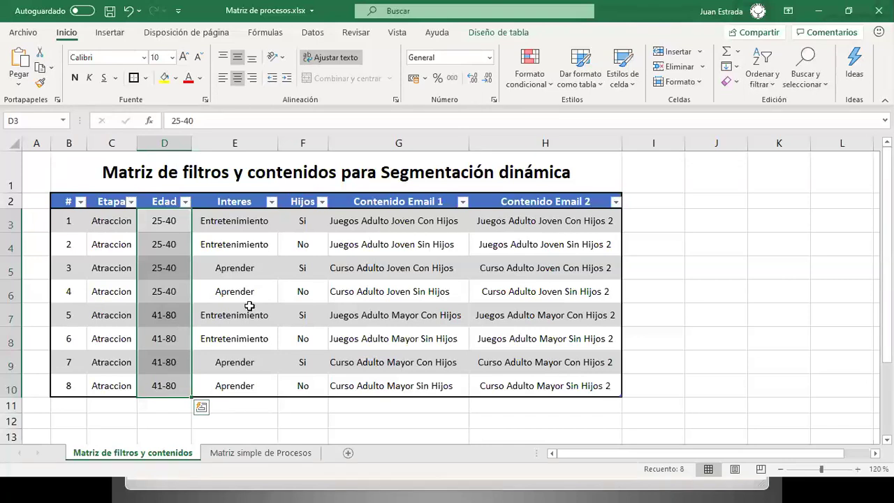
pyautogui.click(248, 221)
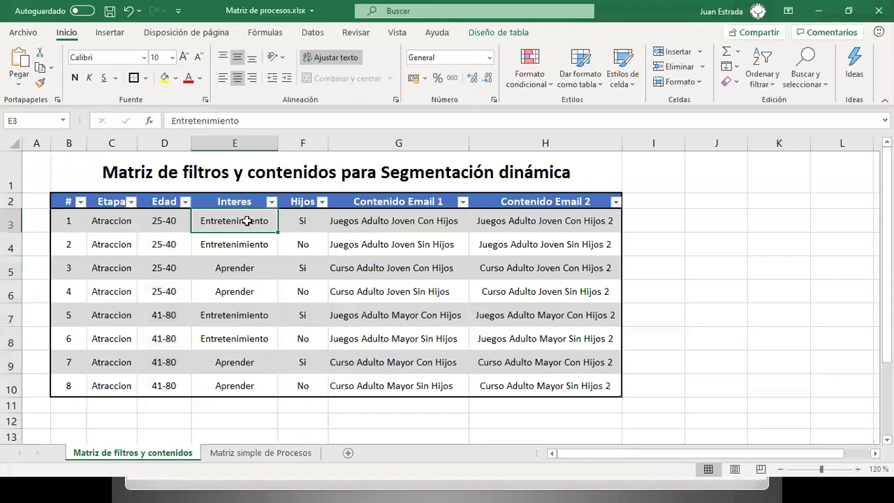
pyautogui.moveTo(247, 224); pyautogui.dragTo(253, 295)
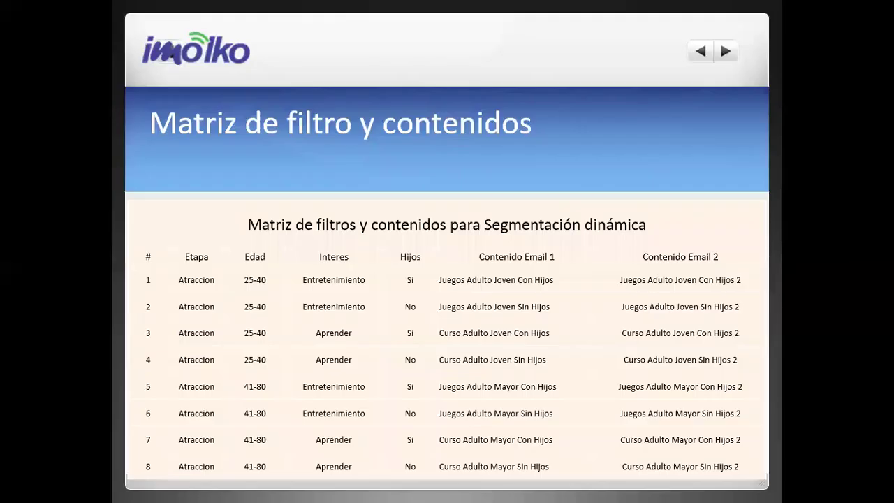
# Advance the slideshow to the "Campaña para segmentación dinámica" slide and switch back to the matrix in Excel.
pyautogui.press('Right')
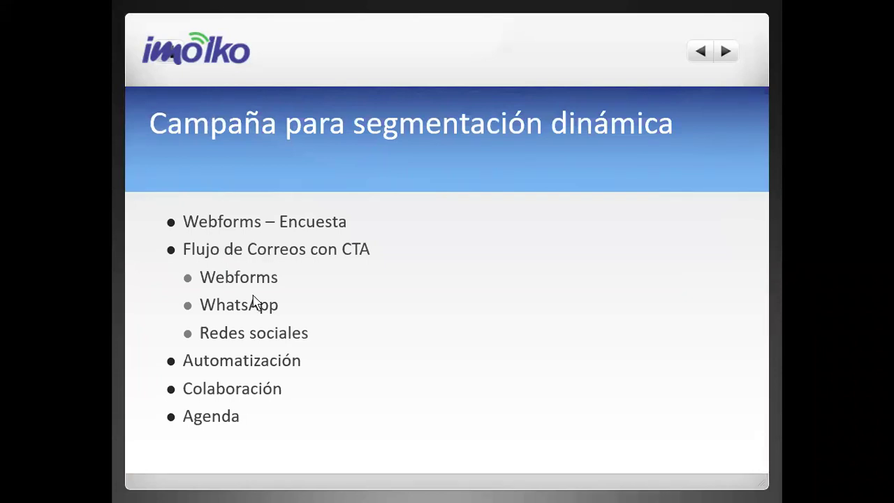
pyautogui.hotkey('alt', 'Tab')
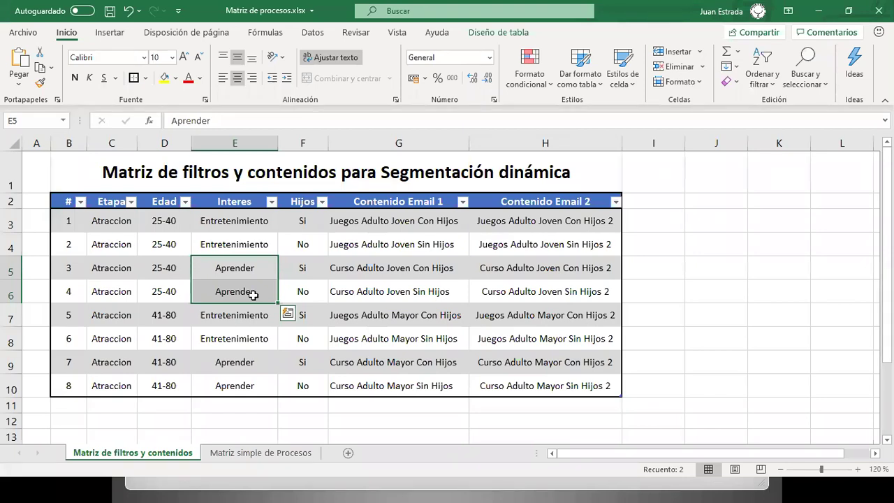
# Examine the Interes values and the Hijos values for the first four rows of the matrix.
pyautogui.press('Up')
pyautogui.press('Up')
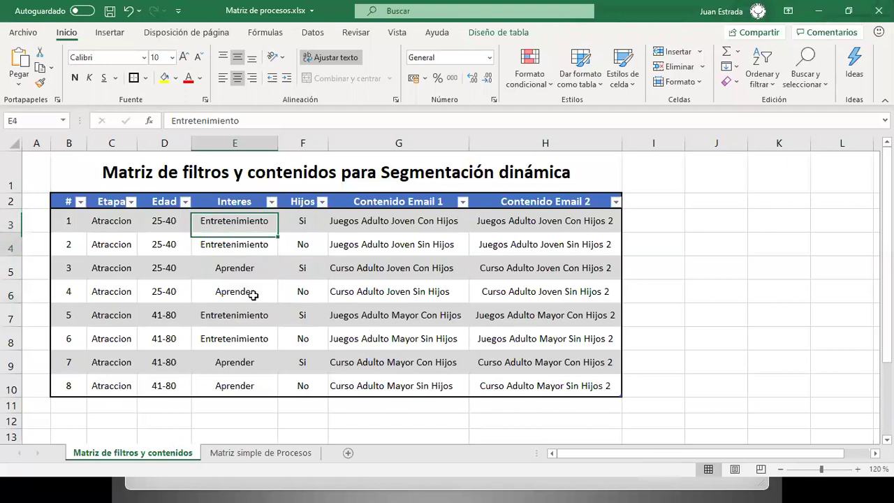
pyautogui.press('Down')
pyautogui.press('Down')
pyautogui.press('Down')
pyautogui.press('Up')
pyautogui.press('Up')
pyautogui.press('Up')
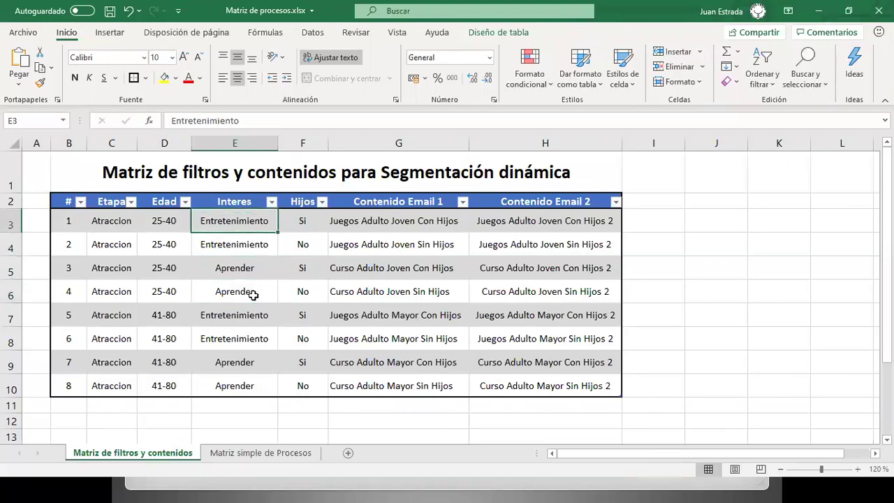
pyautogui.moveTo(308, 217); pyautogui.dragTo(309, 291)
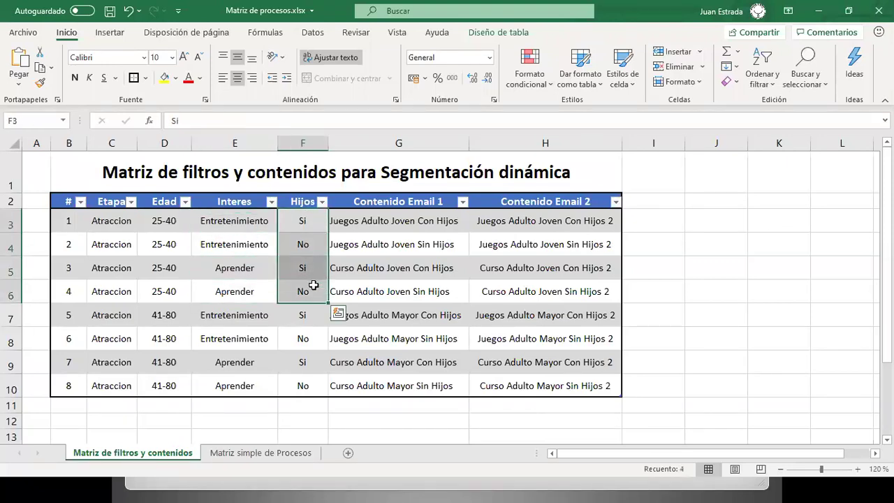
# Examine the Contenido Email 1 and Contenido Email 2 columns across all eight rows.
pyautogui.click(416, 215)
pyautogui.moveTo(406, 201); pyautogui.dragTo(419, 386)
pyautogui.moveTo(510, 202); pyautogui.dragTo(507, 392)
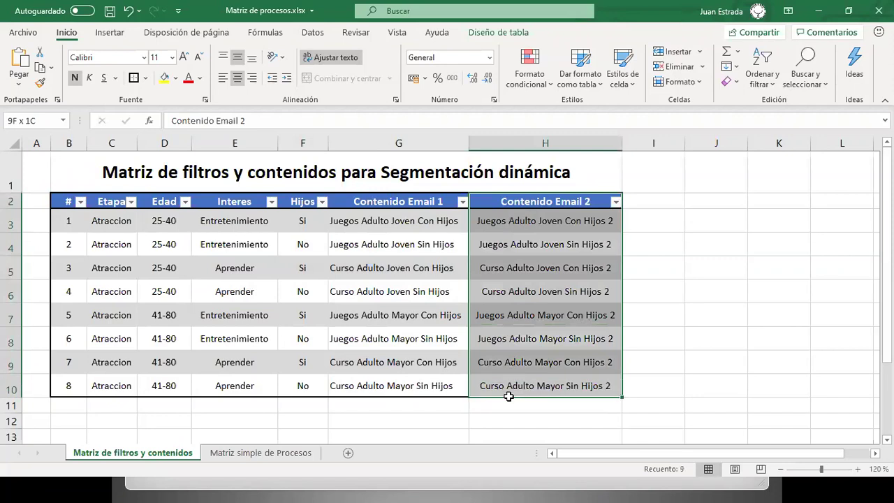
pyautogui.moveTo(395, 202); pyautogui.dragTo(415, 384)
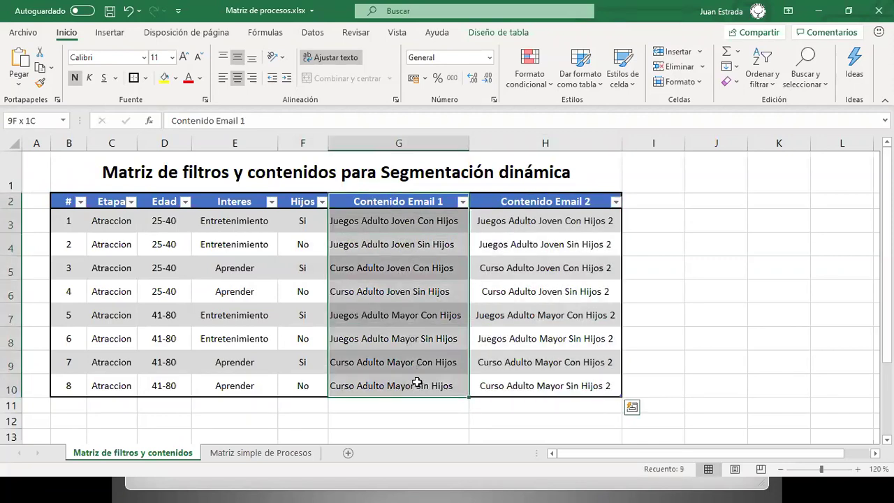
pyautogui.moveTo(534, 201); pyautogui.dragTo(523, 386)
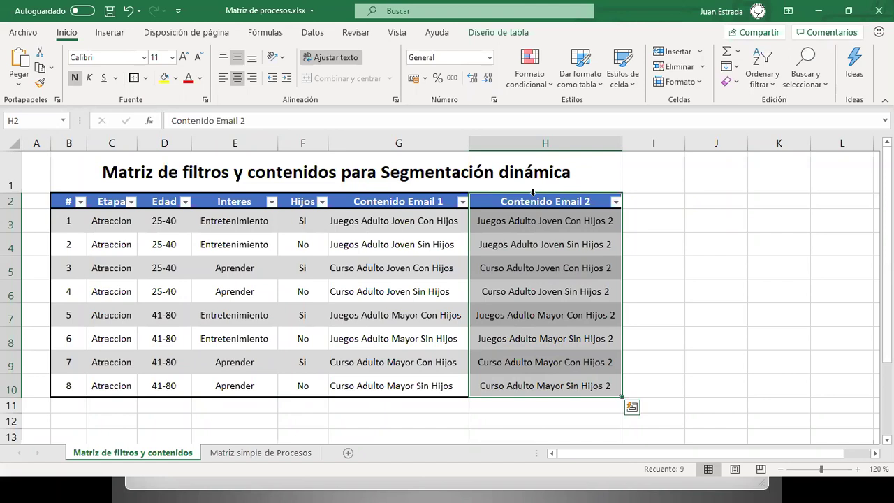
# Compare the Edad, Interes and Hijos filters of the first row with the email contents assigned in the matrix.
pyautogui.press('Down')
pyautogui.press('Up')
pyautogui.press('Down')
pyautogui.press('Left')
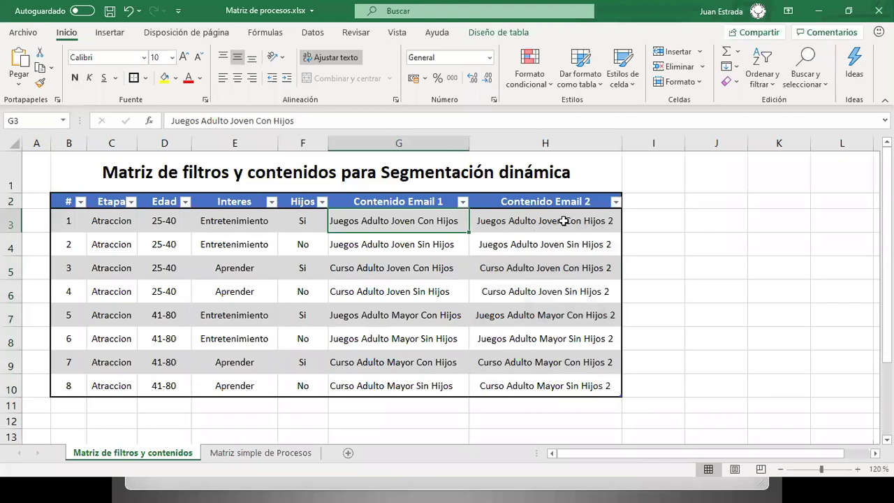
pyautogui.click(428, 250)
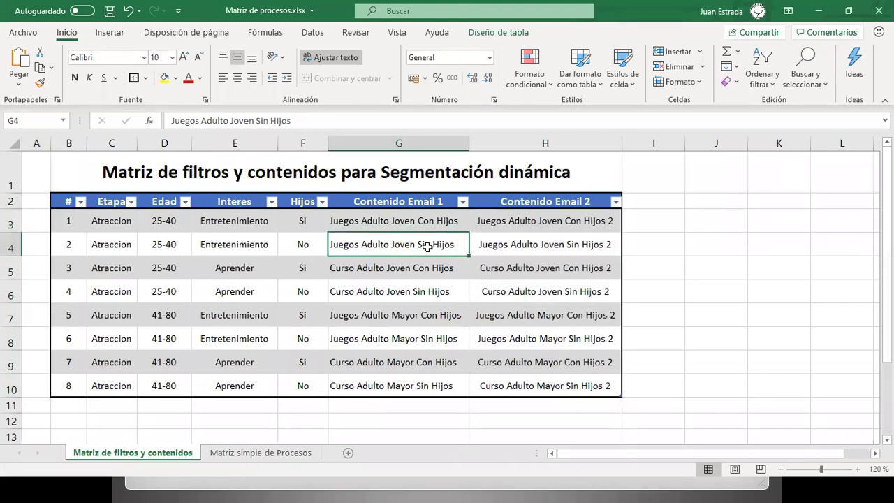
pyautogui.moveTo(375, 226); pyautogui.dragTo(402, 372)
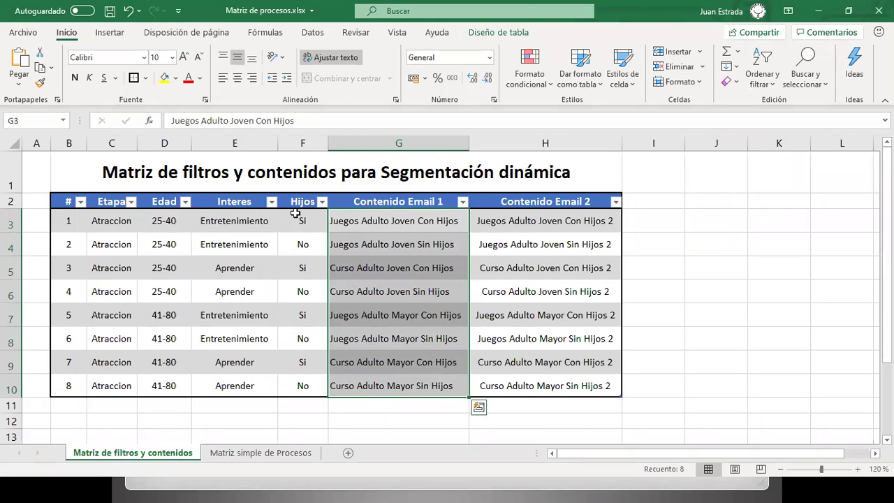
pyautogui.moveTo(153, 225); pyautogui.dragTo(282, 228)
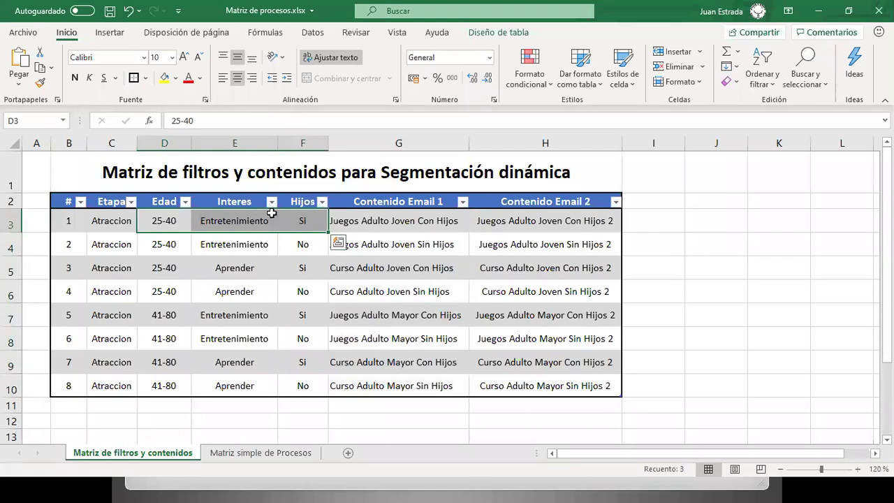
pyautogui.click(411, 252)
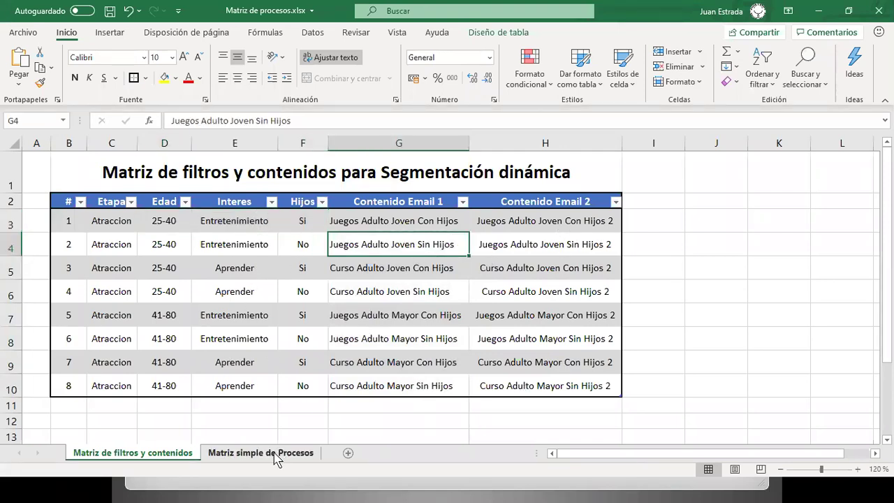
pyautogui.click(238, 221)
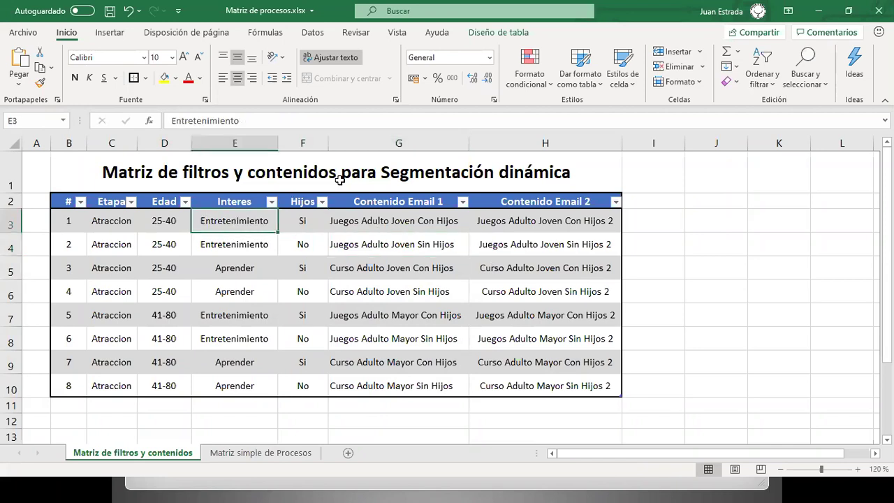
# Switch from Excel to the Chrome window showing the Zenkiu dashboard.
pyautogui.hotkey('alt', 'Tab')
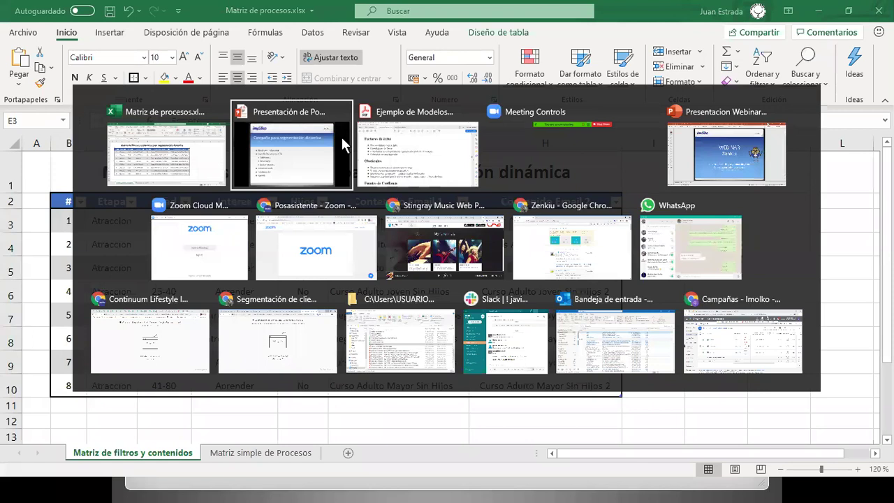
pyautogui.hotkey('alt', 'shift', 'Tab')
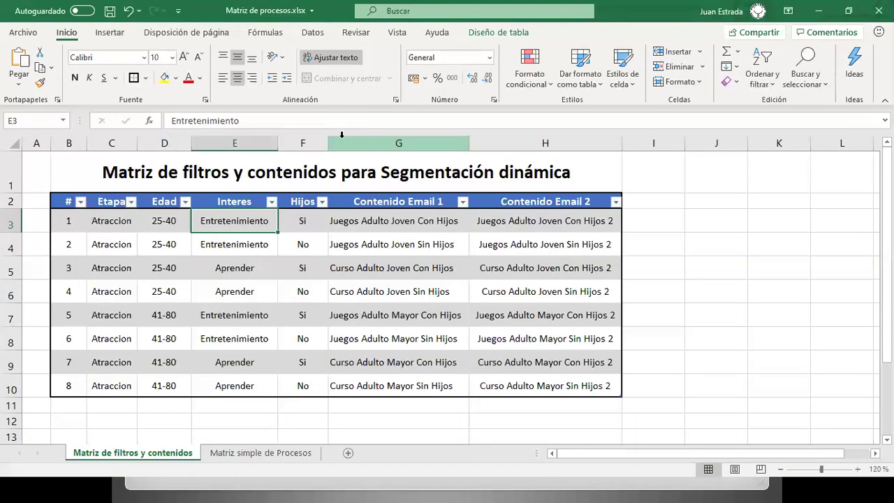
pyautogui.hotkey('alt', 'Tab')
pyautogui.hotkey('alt', 'Tab')
pyautogui.hotkey('alt', 'Tab')
pyautogui.hotkey('alt', 'Tab')
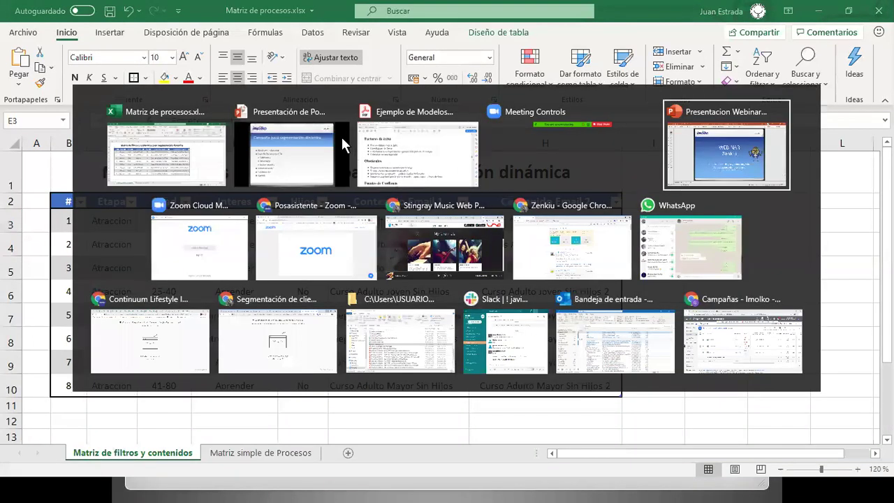
pyautogui.hotkey('alt', 'Tab')
pyautogui.hotkey('alt', 'Tab')
pyautogui.hotkey('alt', 'Tab')
pyautogui.hotkey('alt', 'Tab')
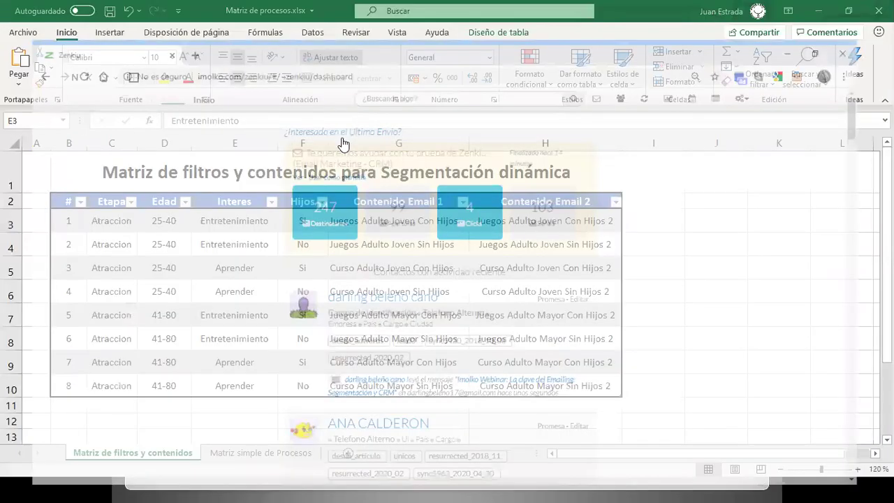
# Switch to the other Chrome window with several Zenkiu tabs and bring up the list of flows.
pyautogui.hotkey('alt', 'Tab')
pyautogui.hotkey('alt', 'Tab')
pyautogui.hotkey('alt', 'Tab')
pyautogui.hotkey('alt', 'Tab')
pyautogui.hotkey('alt', 'Tab')
pyautogui.hotkey('alt', 'Tab')
pyautogui.hotkey('alt', 'Tab')
pyautogui.hotkey('alt', 'Tab')
pyautogui.hotkey('alt', 'Tab')
pyautogui.hotkey('alt', 'Tab')
pyautogui.hotkey('alt', 'Tab')
pyautogui.hotkey('alt', 'Tab')
pyautogui.hotkey('alt', 'Tab')
pyautogui.hotkey('alt', 'Tab')
pyautogui.hotkey('alt', 'Tab')
pyautogui.hotkey('alt', 'Tab')
pyautogui.hotkey('alt', 'Tab')
pyautogui.hotkey('alt', 'Tab')
pyautogui.hotkey('alt', 'Tab')
pyautogui.hotkey('alt', 'Tab')
pyautogui.hotkey('alt', 'Tab')
pyautogui.hotkey('alt', 'Tab')
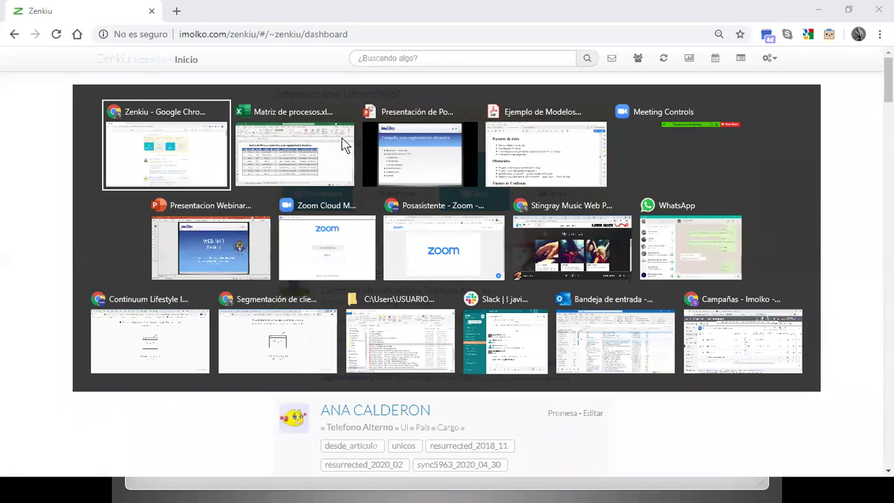
pyautogui.hotkey('alt', 'Tab')
pyautogui.hotkey('alt', 'Tab')
pyautogui.hotkey('alt', 'Tab')
pyautogui.hotkey('alt', 'Tab')
pyautogui.hotkey('alt', 'Tab')
pyautogui.hotkey('alt', 'Tab')
pyautogui.hotkey('alt', 'Tab')
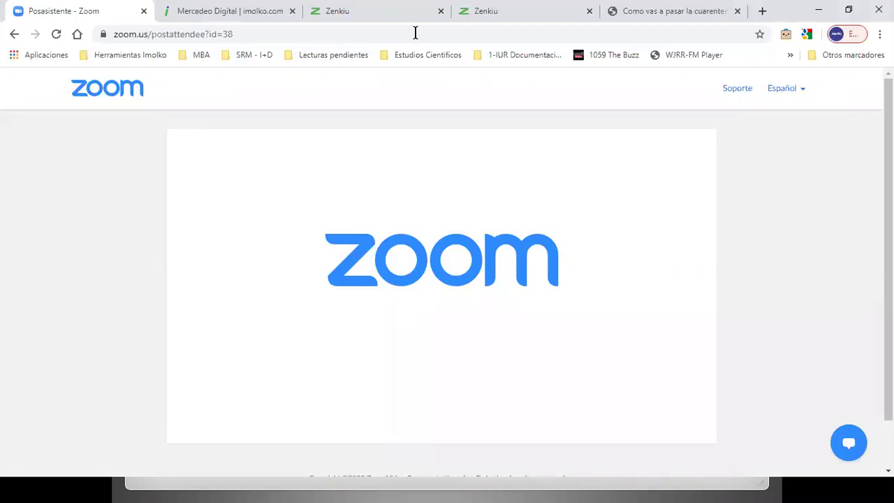
pyautogui.hotkey('ctrl', 'Tab')
pyautogui.hotkey('ctrl', 'Tab')
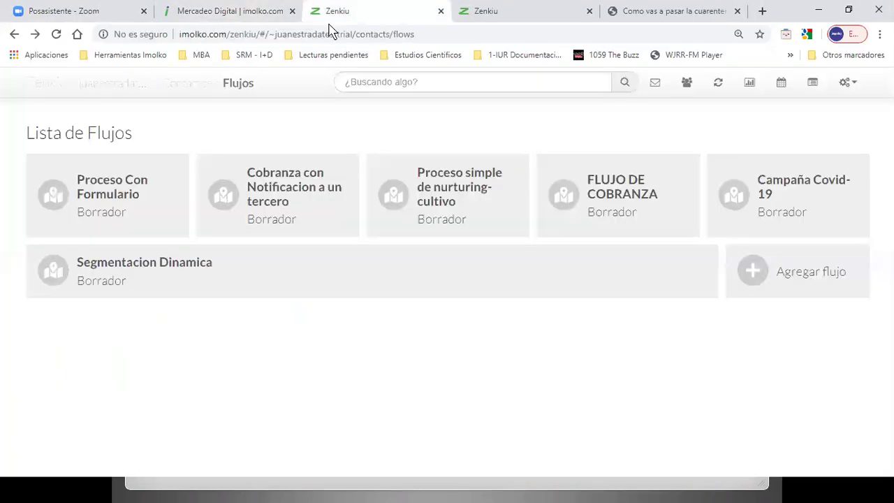
# View the free trial registration page from the imolko.com home page and close it.
pyautogui.click(226, 11)
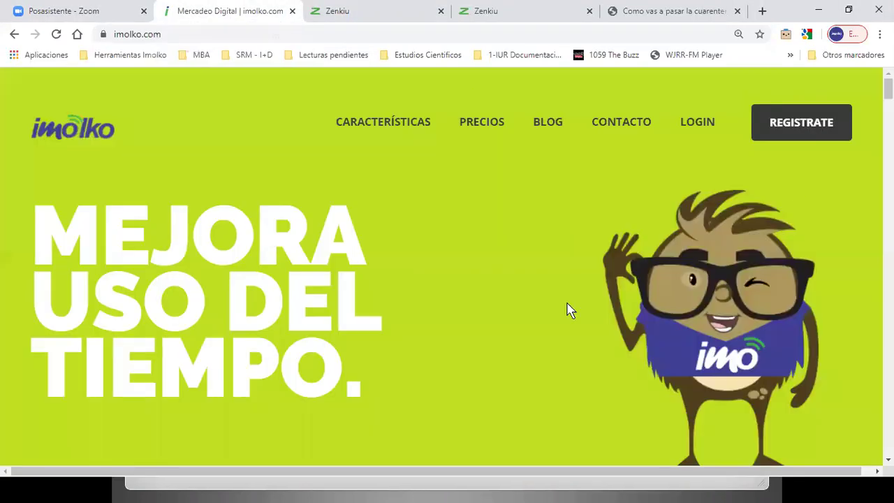
pyautogui.click(804, 123)
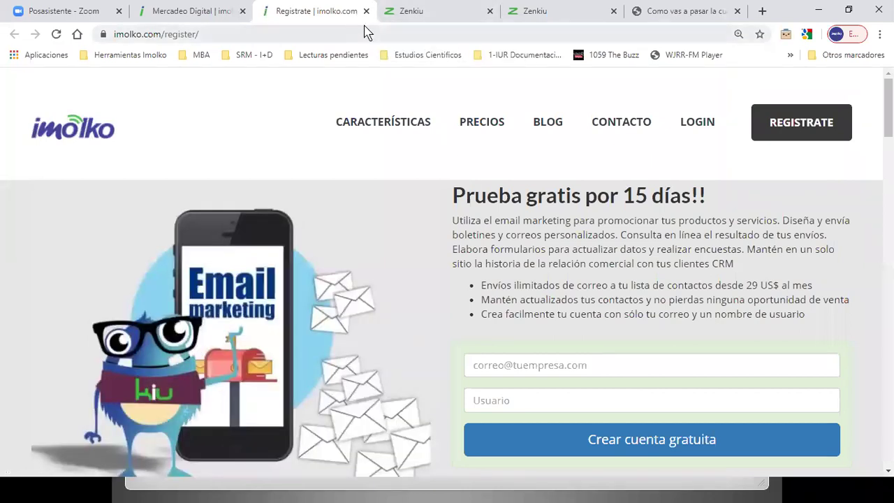
pyautogui.hotkey('ctrl', 'w')
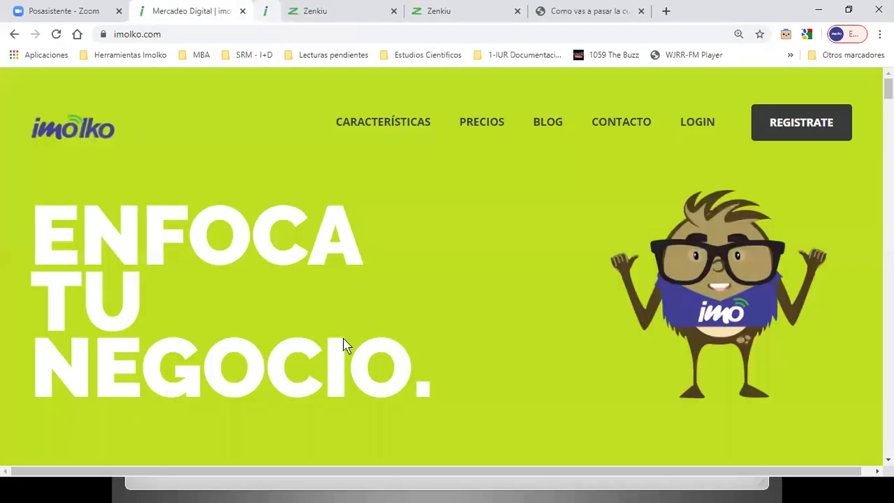
# Open the "Como vas a pasar la cuarentena" form in the designer from the list of active iForms.
pyautogui.hotkey('ctrl', 'Tab')
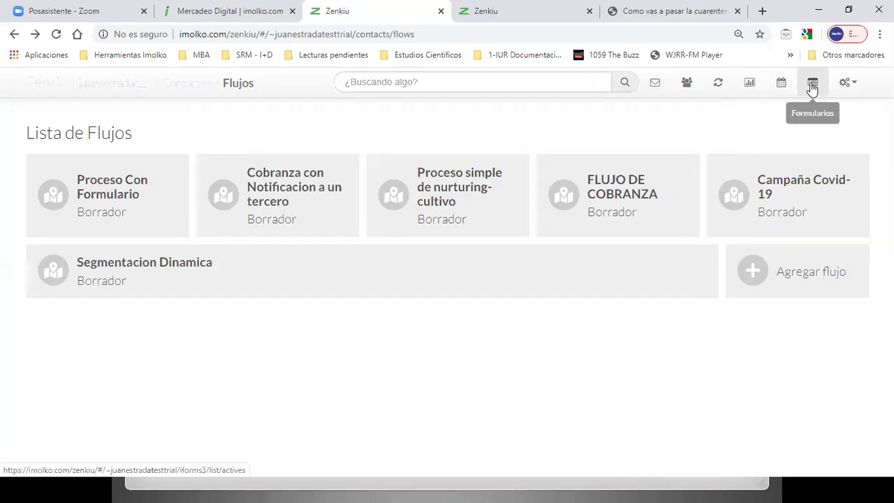
pyautogui.click(479, 20)
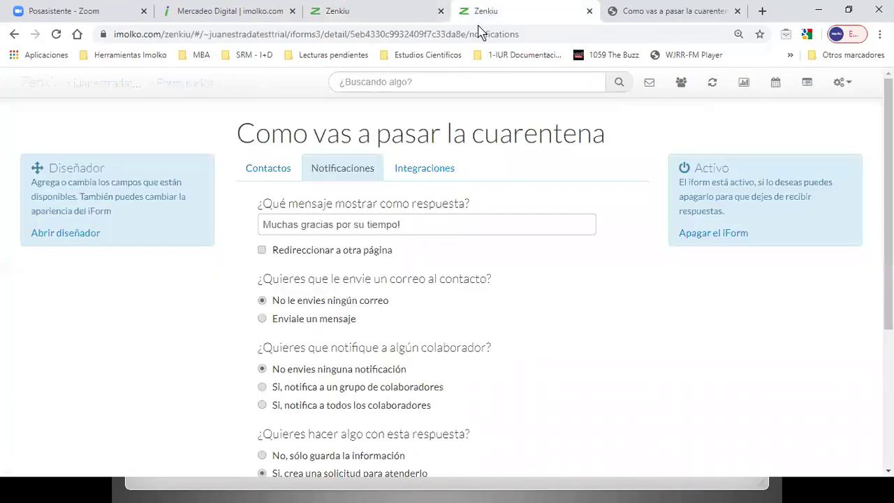
pyautogui.click(807, 90)
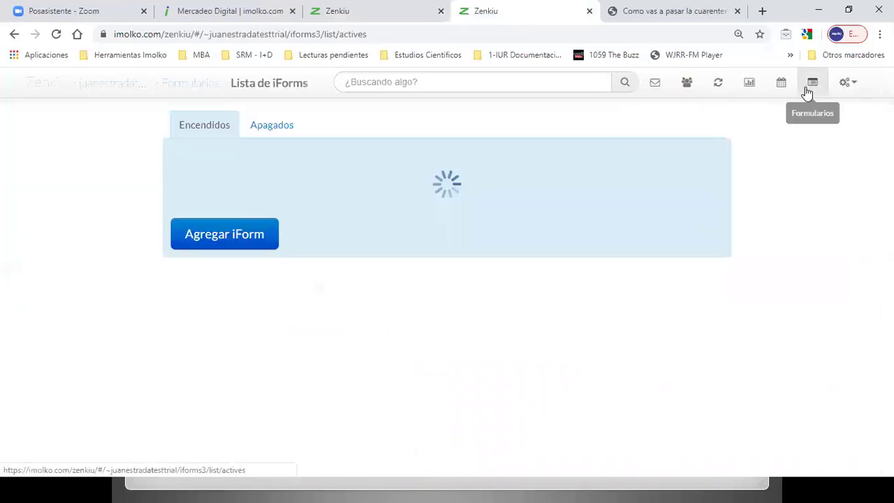
pyautogui.moveTo(209, 264)
pyautogui.click(270, 266)
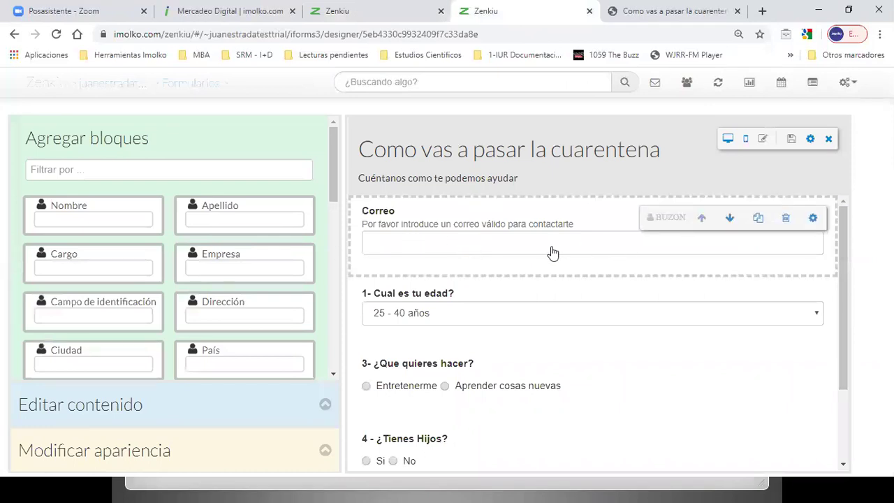
# Open the settings of the "1- Cual es tu edad?" dropdown field and review its option labels.
pyautogui.press('Delete')
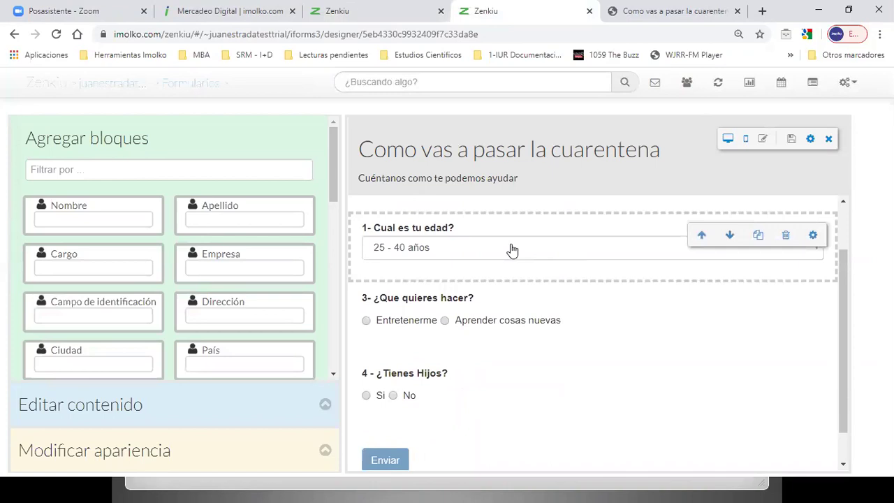
pyautogui.click(454, 253)
pyautogui.scroll(-1, 226, 276)
pyautogui.scroll(2, 160, 255)
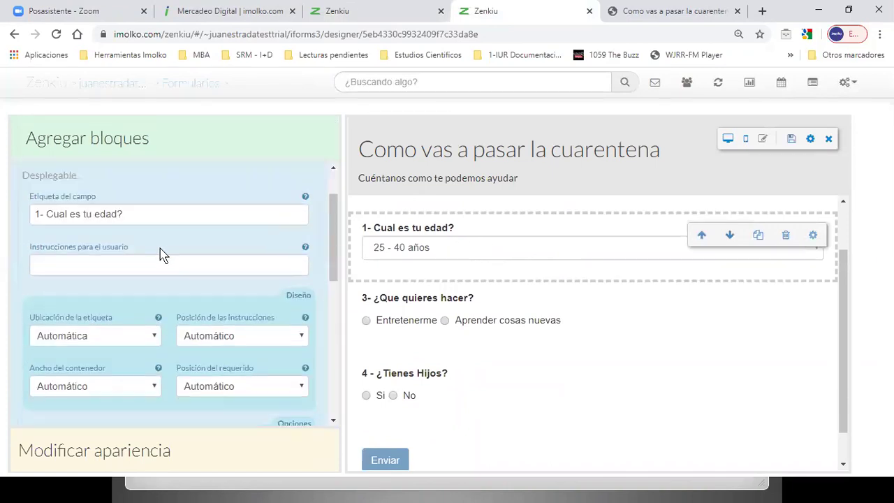
pyautogui.scroll(-3, 183, 257)
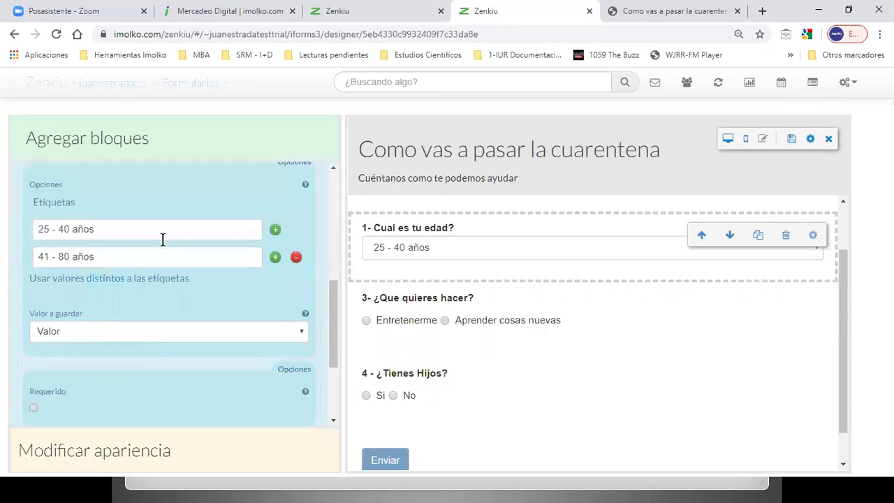
# Compare the age dropdown's option labels with the filter and content matrix in the Excel workbook and return to the form designer.
pyautogui.click(160, 255)
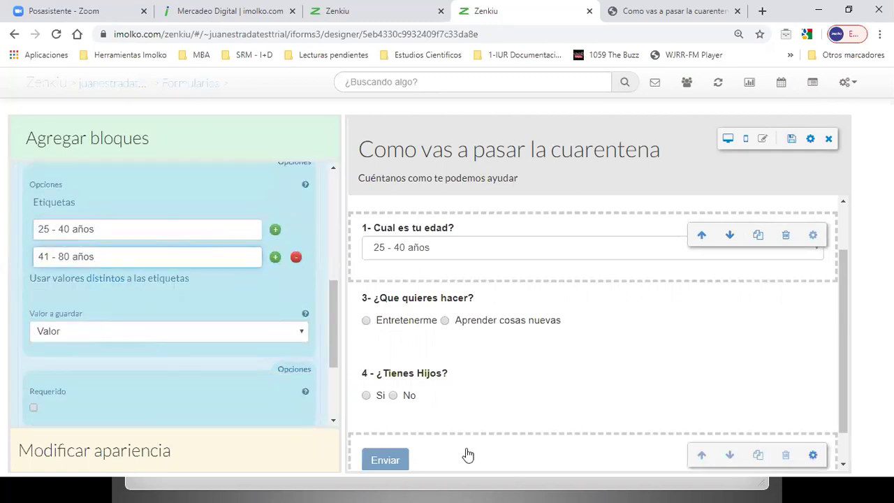
pyautogui.hotkey('alt', 'Tab')
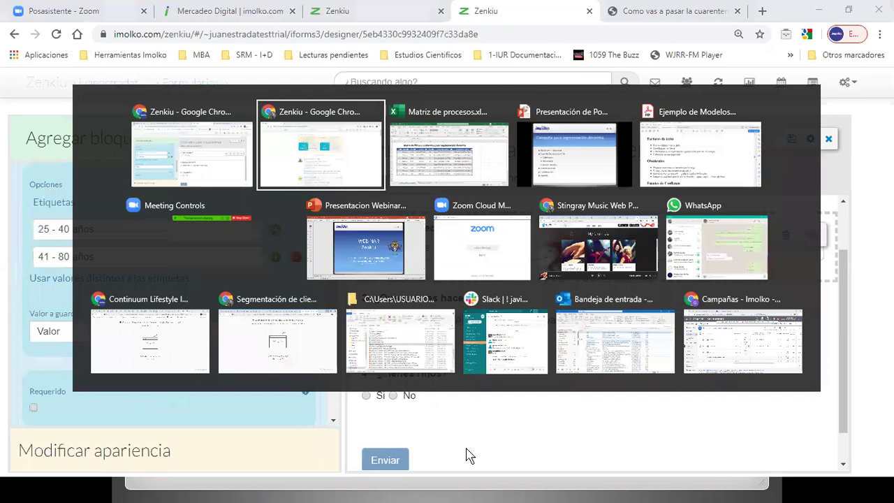
pyautogui.press('Tab')
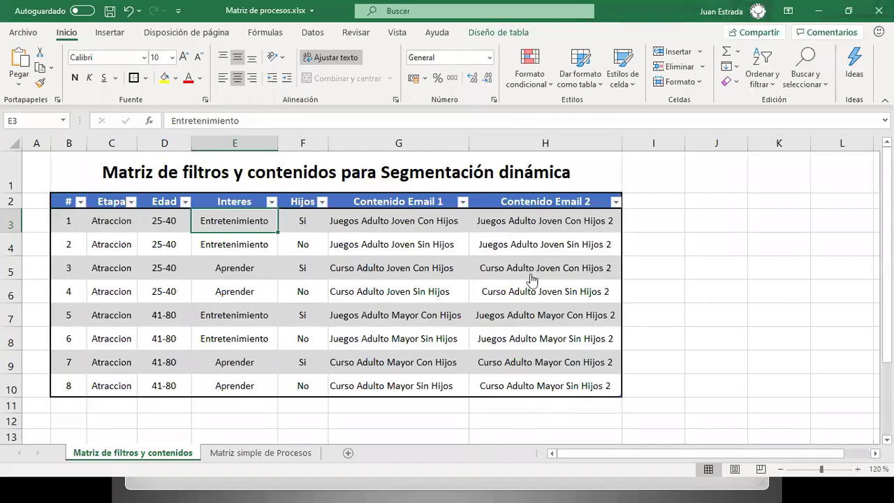
pyautogui.hotkey('alt', 'Tab')
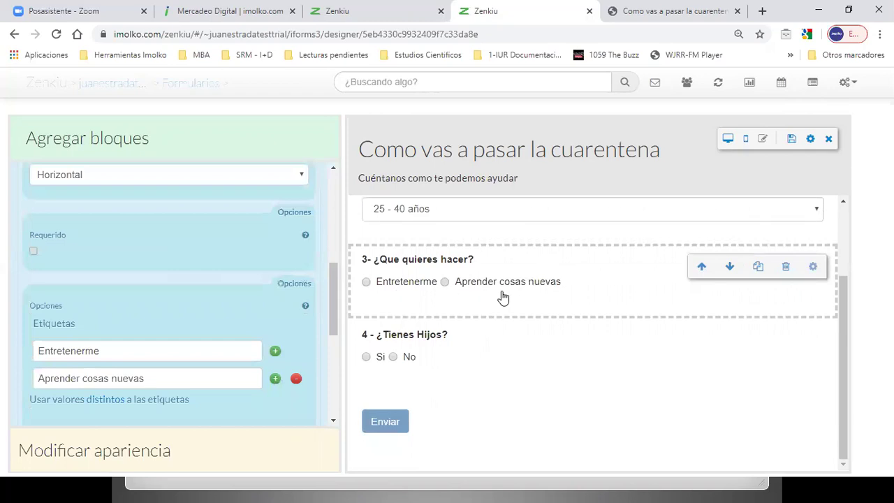
# Review the option labels of the "3- ¿Que quieres hacer?", "4 - ¿Tienes Hijos?" and "1- Cual es tu edad?" fields.
pyautogui.click(418, 363)
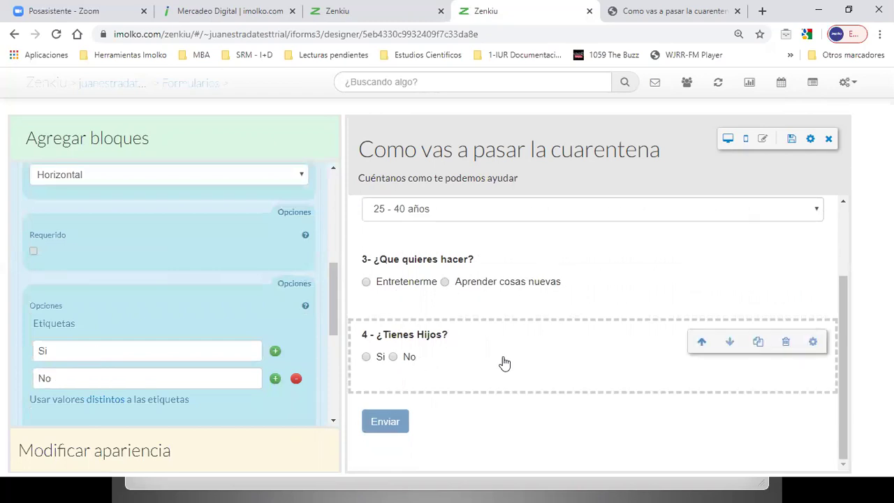
pyautogui.scroll(2, 443, 345)
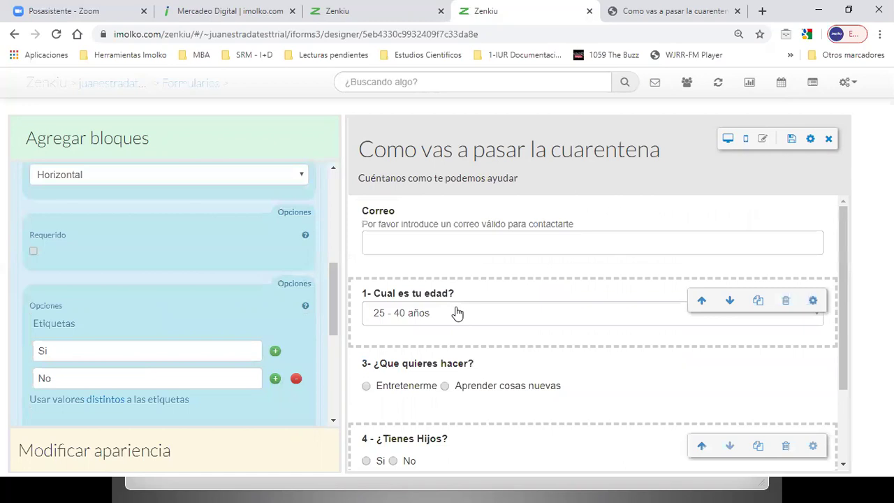
pyautogui.click(457, 314)
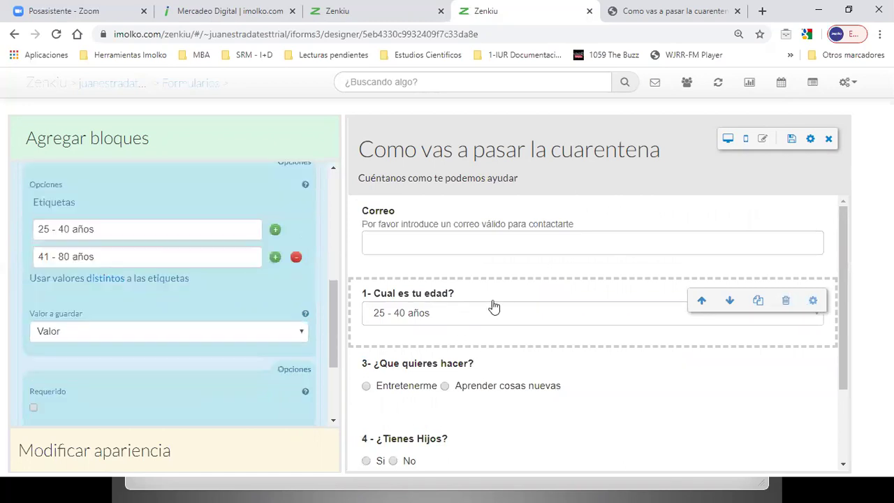
# Close the form designer, discarding the changes, and bring up the published "Como vas a pasar la cuarentena" form.
pyautogui.click(828, 138)
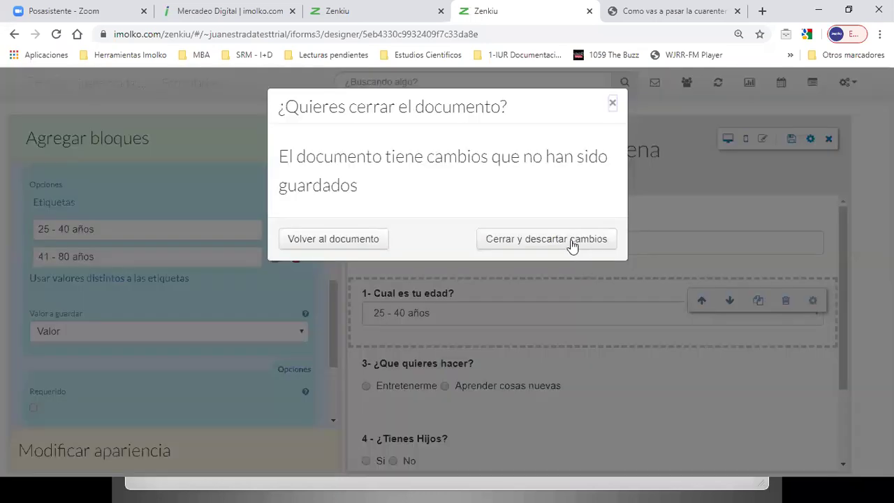
pyautogui.press('Return')
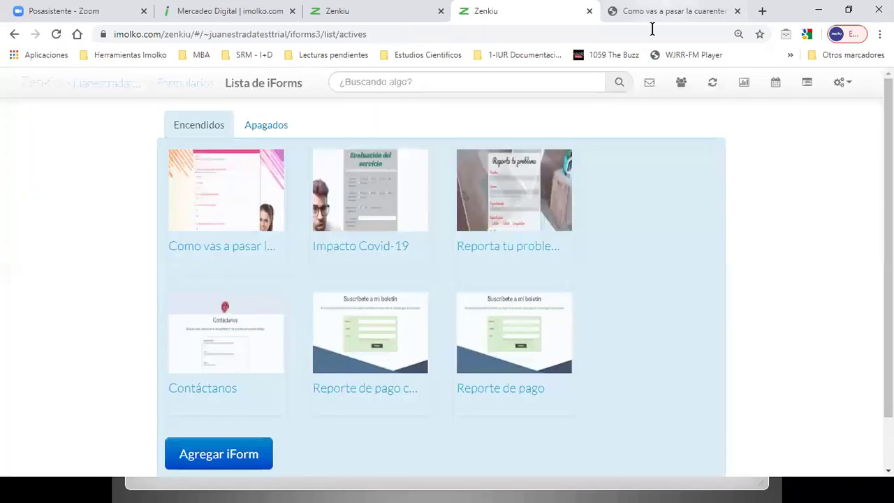
pyautogui.click(651, 13)
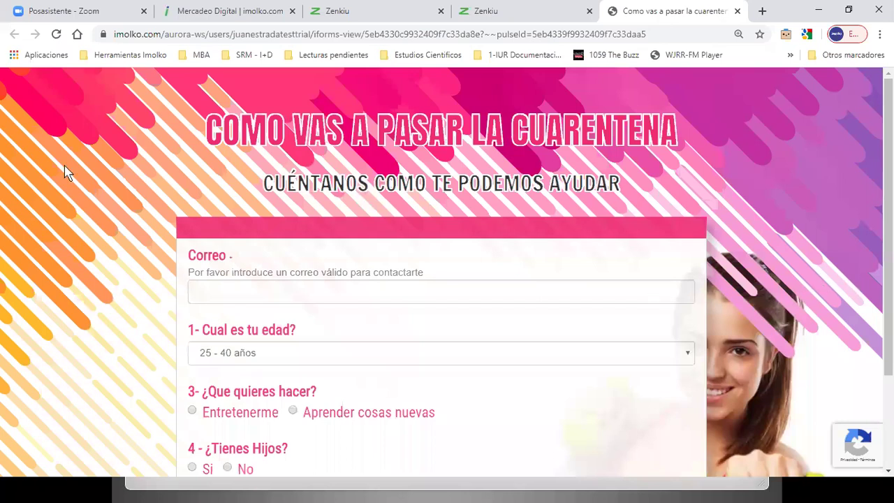
# Fill in the survey with the contact's e-mail, age 41 - 80 años, interest Entretenerme and Si for having children.
pyautogui.scroll(-1, 63, 172)
pyautogui.click(259, 226)
pyautogui.click(265, 253)
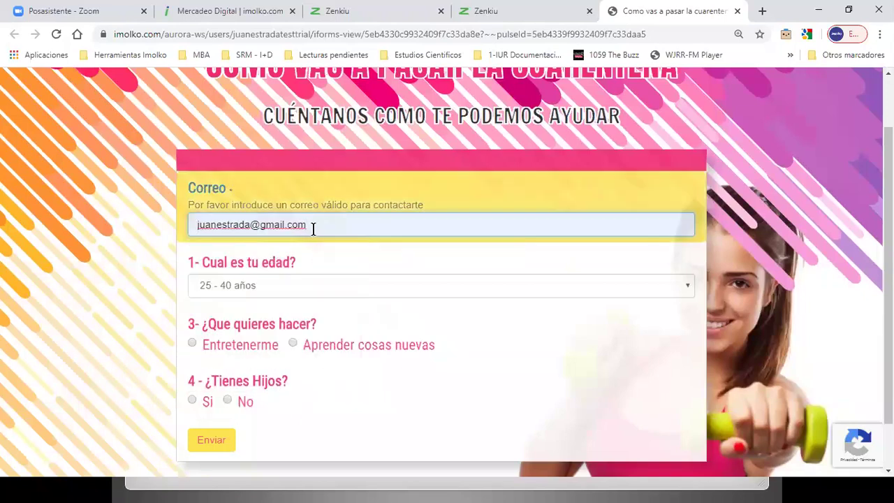
pyautogui.click(299, 284)
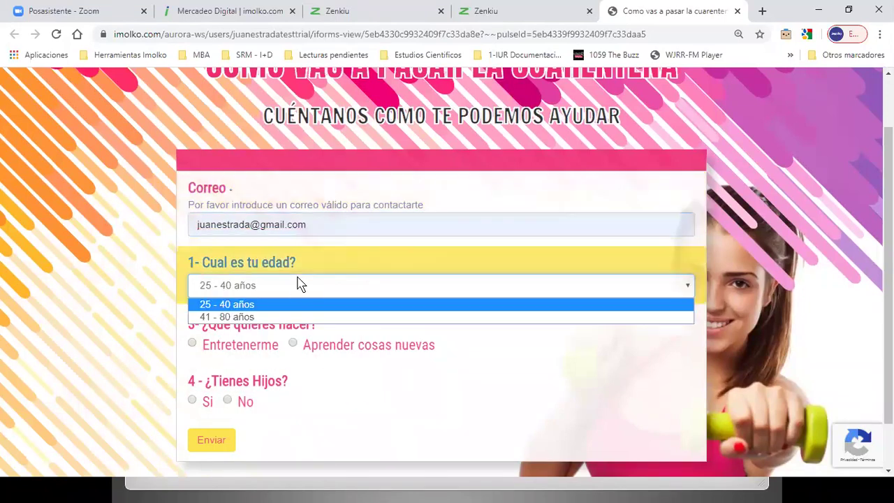
pyautogui.click(254, 318)
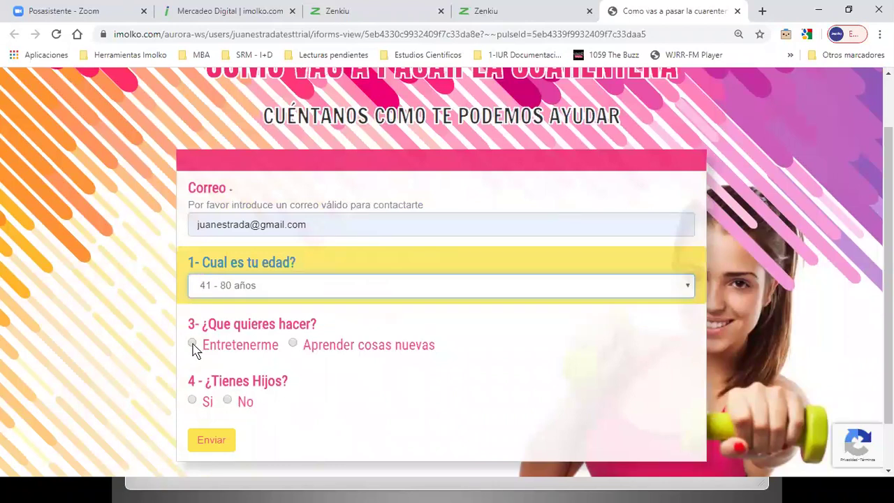
pyautogui.click(193, 346)
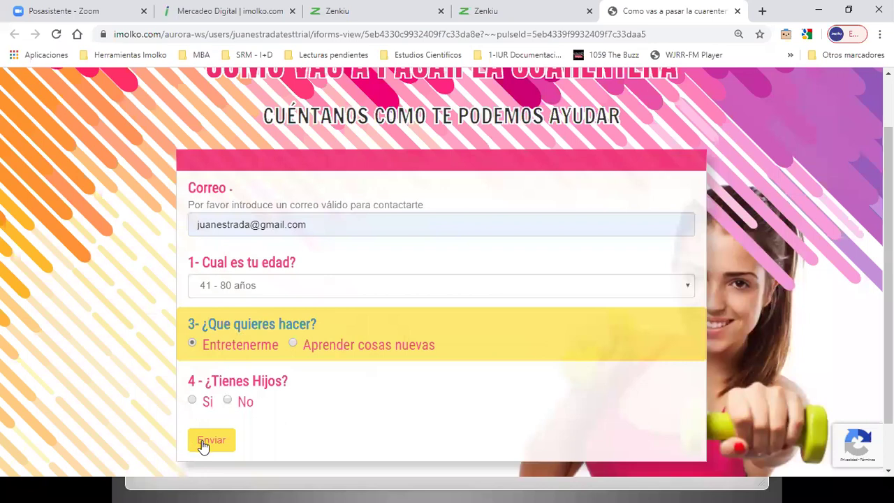
pyautogui.press('Tab')
pyautogui.press('space')
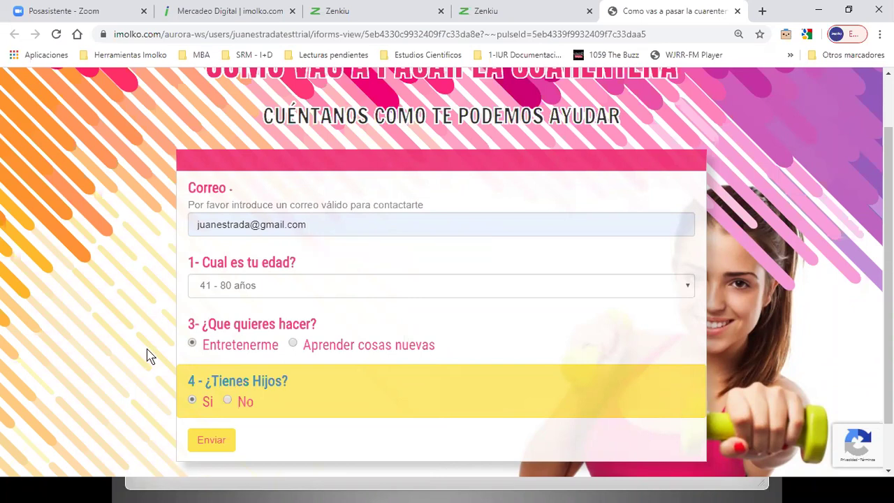
# Go through the new version of the contacts page to the list of flows and open the Segmentacion Dinamica flow.
pyautogui.click(347, 19)
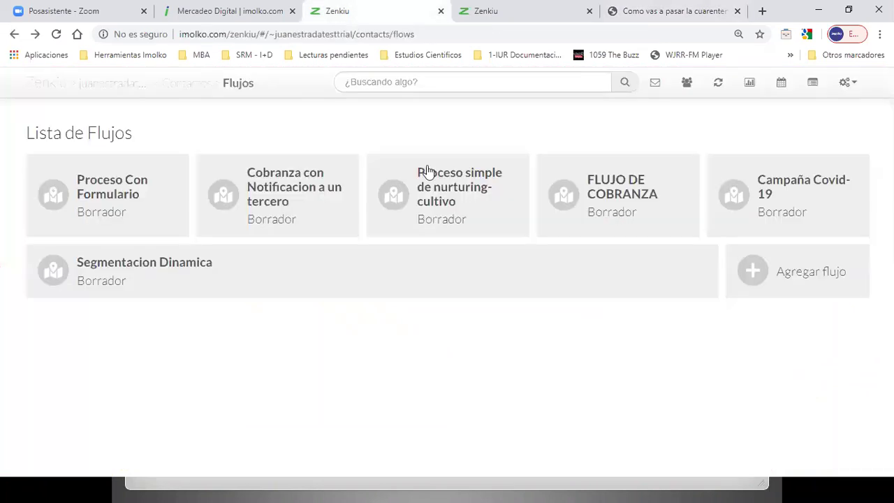
pyautogui.click(694, 86)
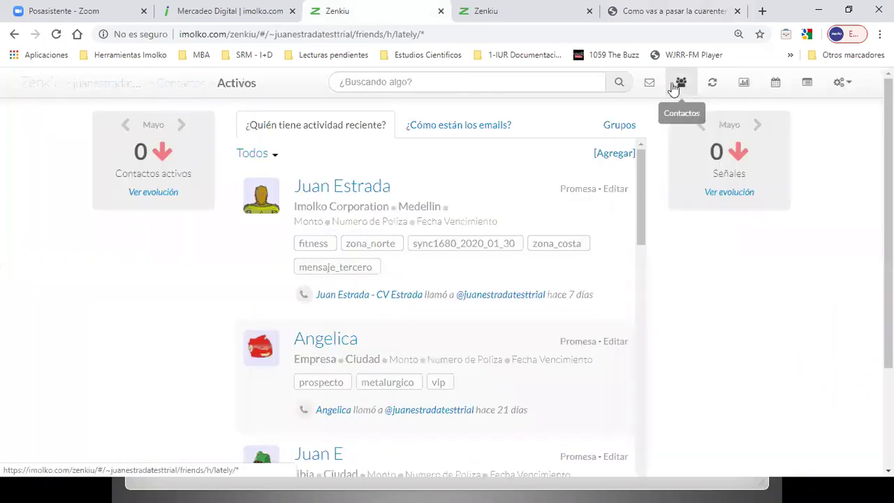
pyautogui.hotkey('ctrl', '-')
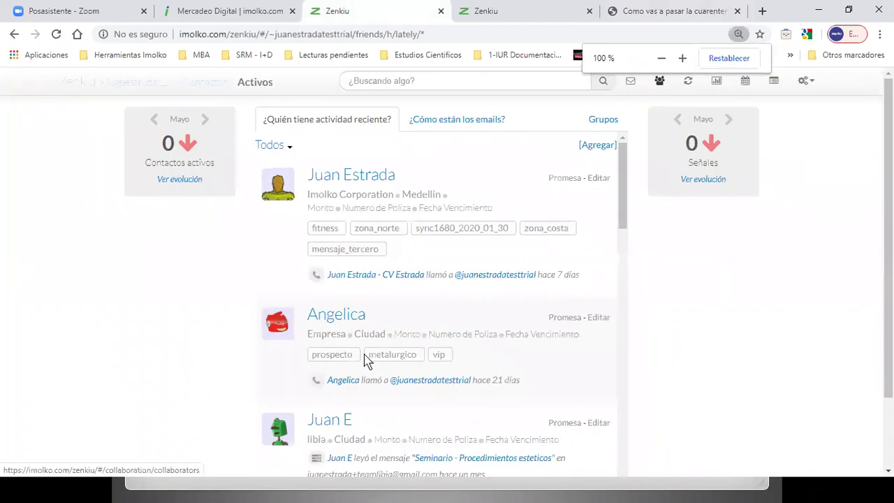
pyautogui.hotkey('ctrl', '-')
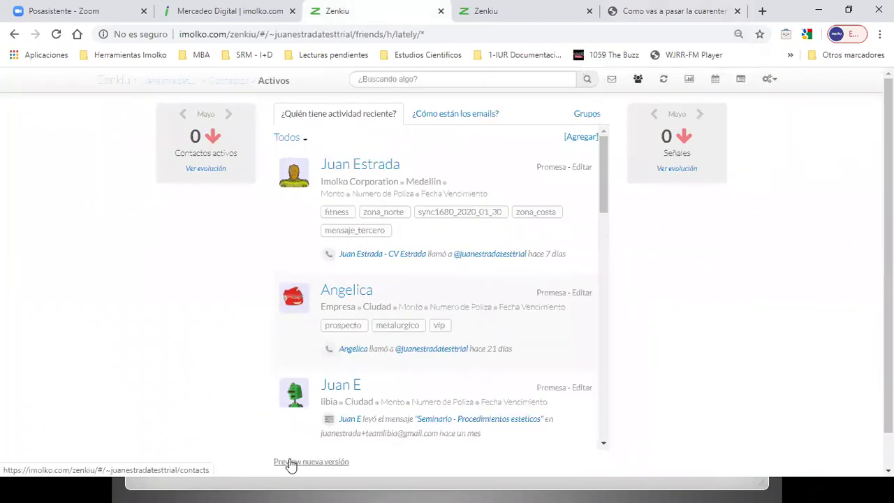
pyautogui.click(290, 463)
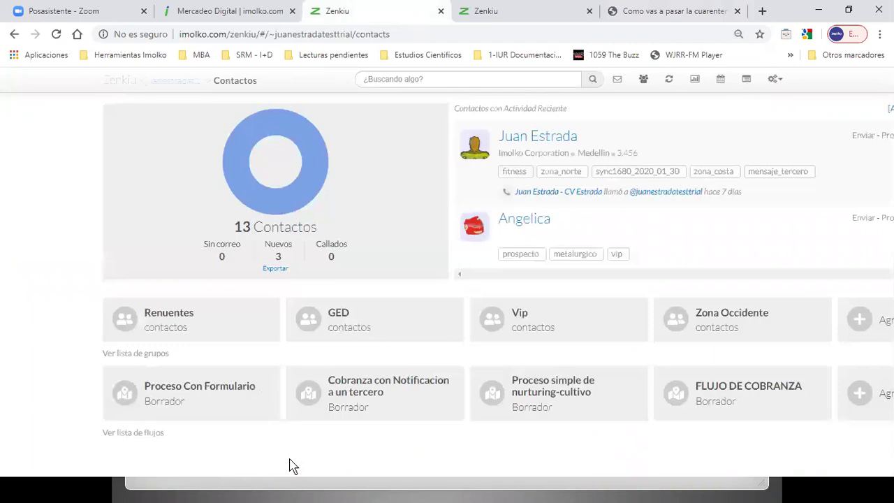
pyautogui.click(143, 433)
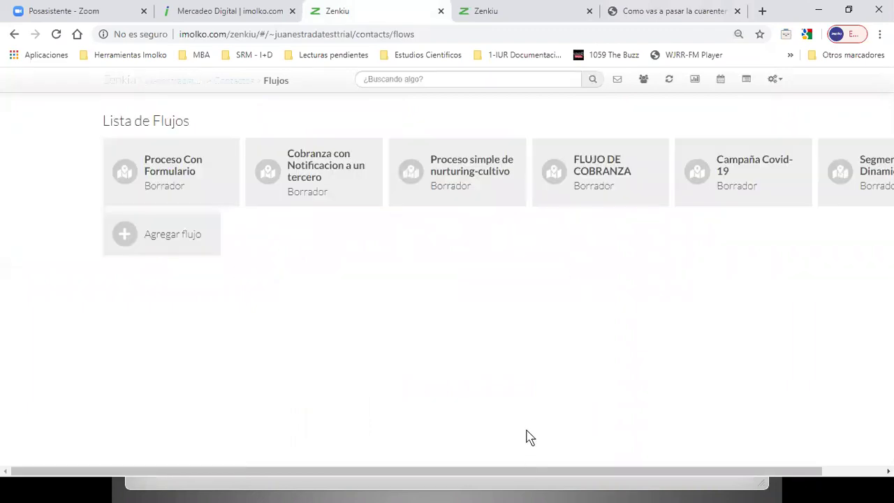
pyautogui.hotkey('ctrl', '-')
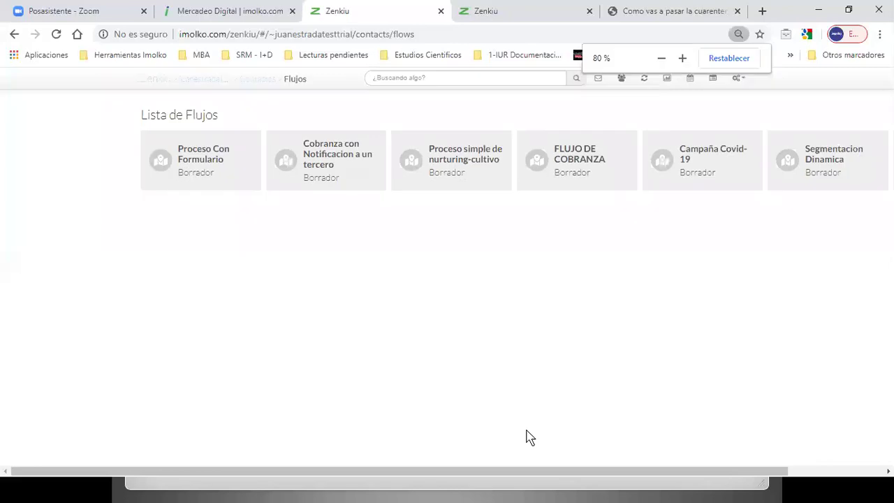
pyautogui.click(835, 165)
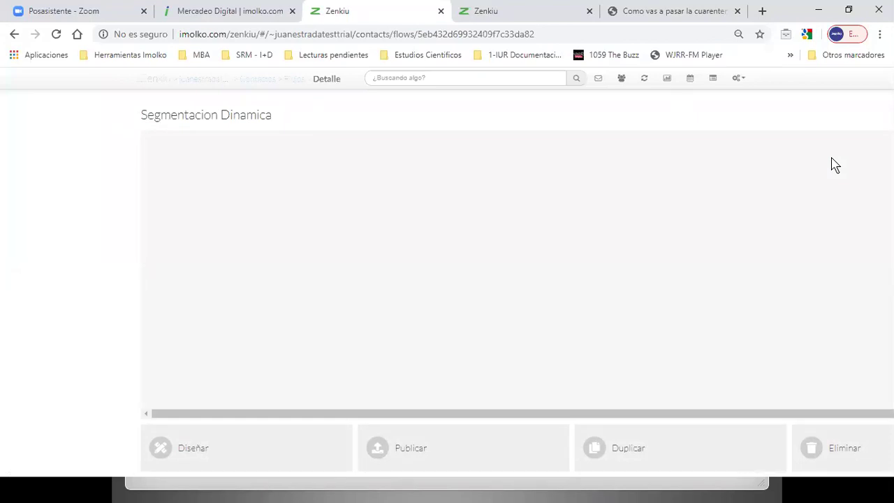
# Check the filter and content matrix in Excel, and open the Segmentacion Dinamica flow in the designer.
pyautogui.hotkey('alt', 'Tab')
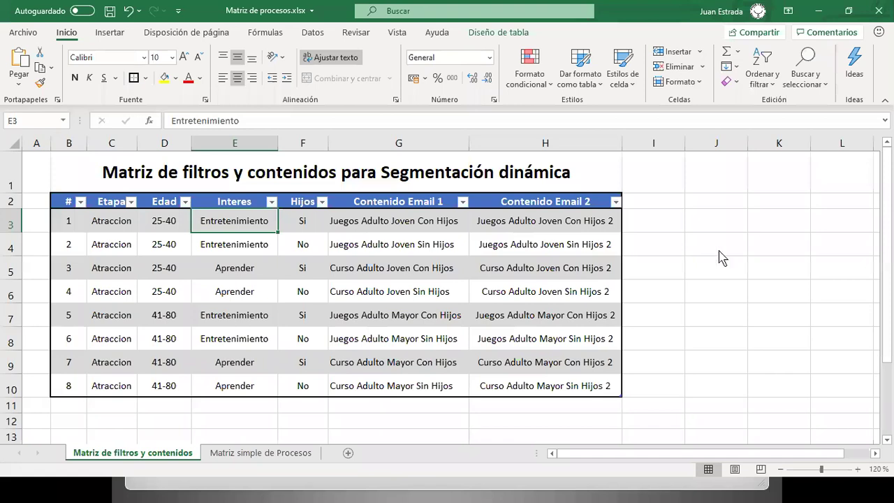
pyautogui.hotkey('alt', 'Tab')
pyautogui.click(197, 461)
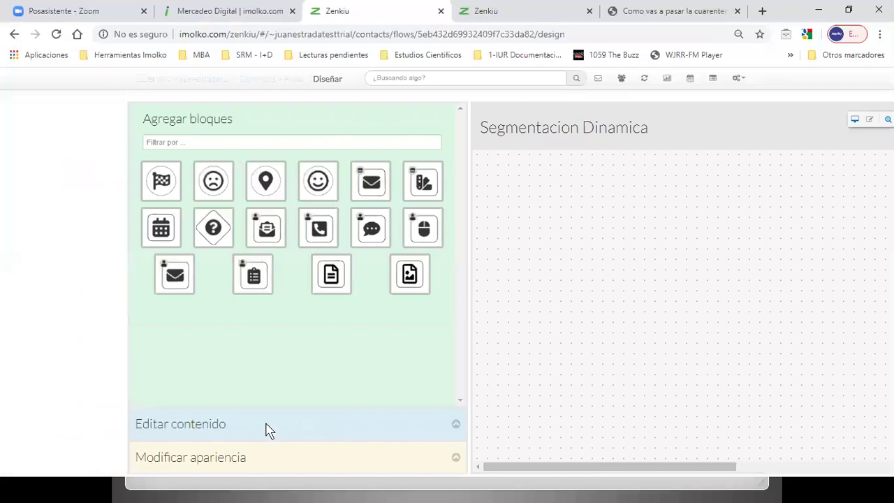
# Place a checkered-flag block near the canvas's upper-left corner and a clipboard block to its lower right.
pyautogui.moveTo(161, 181); pyautogui.dragTo(497, 181)
pyautogui.hotkey('ctrl', '-')
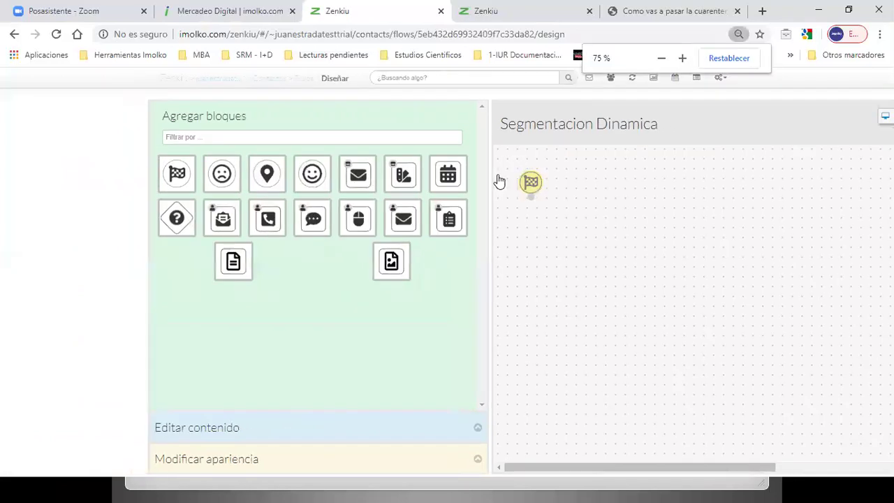
pyautogui.hotkey('ctrl', '+')
pyautogui.hotkey('ctrl', '+')
pyautogui.hotkey('ctrl', '+')
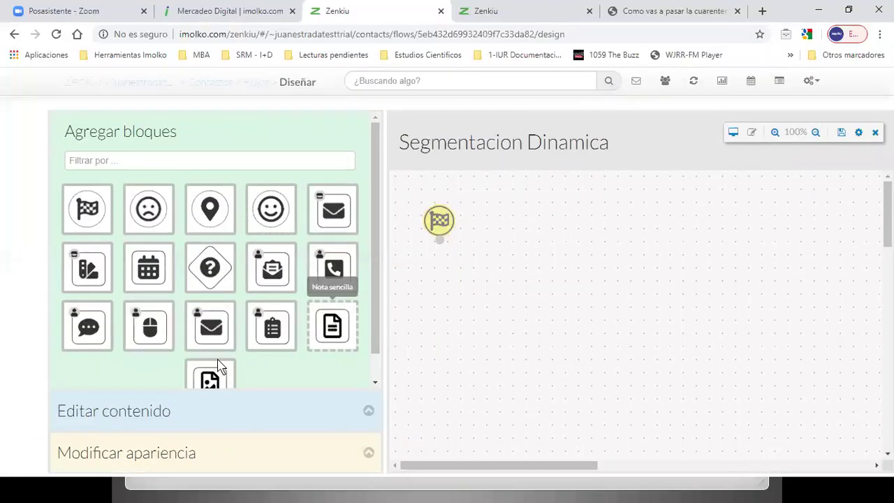
pyautogui.moveTo(273, 329); pyautogui.dragTo(520, 237)
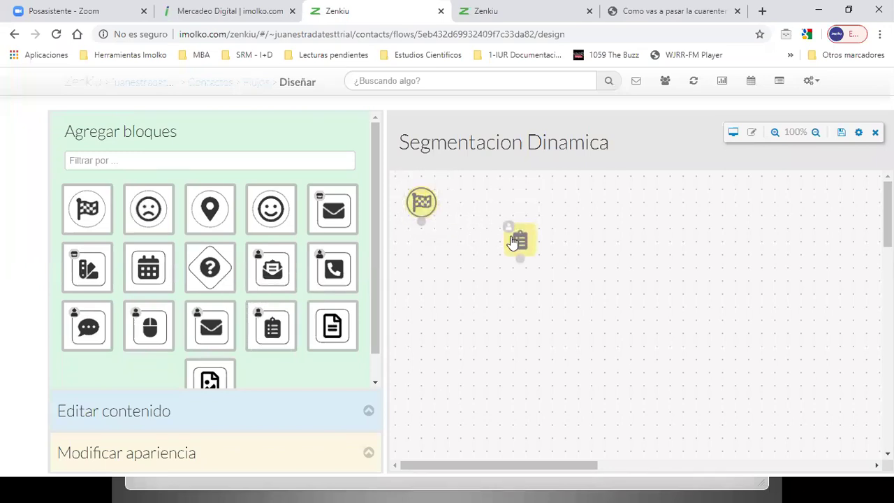
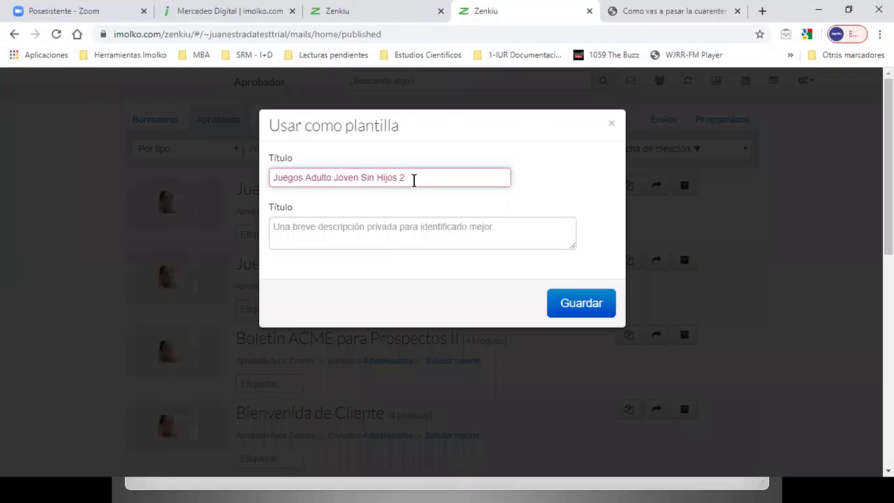
# Title the e-mail copy "Aprender Adulto Joven Sin Hijos 1" and save it from the template.
pyautogui.write('I')
pyautogui.press('Left')
pyautogui.press('Left')
pyautogui.press('Left')
pyautogui.press('Left')
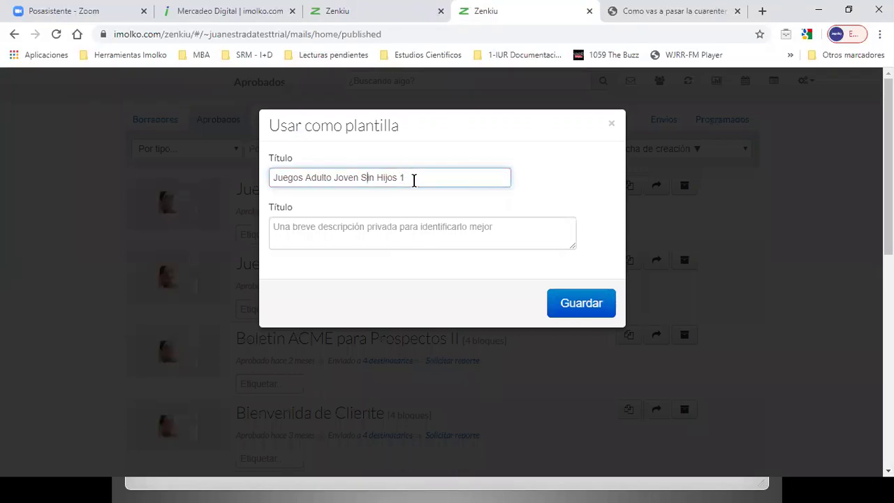
pyautogui.press('Left')
pyautogui.press('Left')
pyautogui.press('Left')
pyautogui.press('Left')
pyautogui.press('Left')
pyautogui.press('Left')
pyautogui.press('Left')
pyautogui.press('Left')
pyautogui.press('Left')
pyautogui.press('Left')
pyautogui.press('Left')
pyautogui.press('Left')
pyautogui.press('Left')
pyautogui.press('Left')
pyautogui.press('Left')
pyautogui.press('Left')
pyautogui.press('Left')
pyautogui.press('Left')
pyautogui.press('Left')
pyautogui.write('Aprender')
pyautogui.press('Delete')
pyautogui.press('Delete')
pyautogui.press('Delete')
pyautogui.press('Delete')
pyautogui.press('Delete')
pyautogui.press('Delete')
pyautogui.press('Delete')
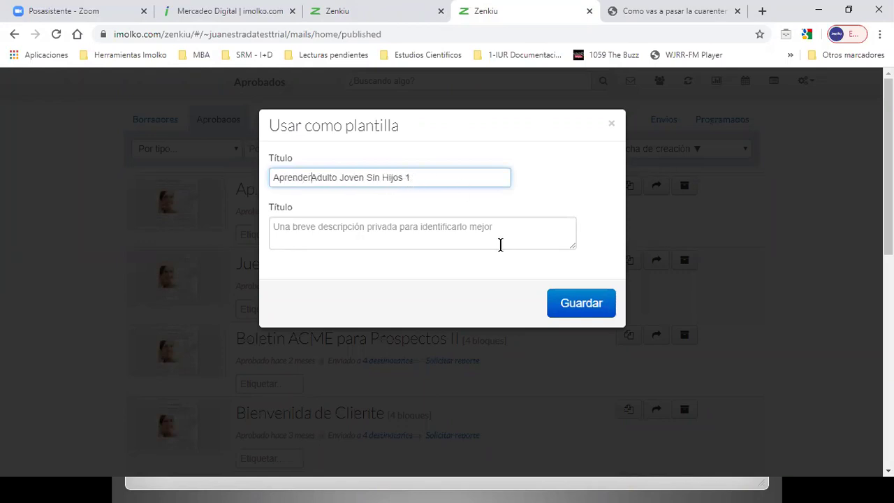
pyautogui.click(590, 313)
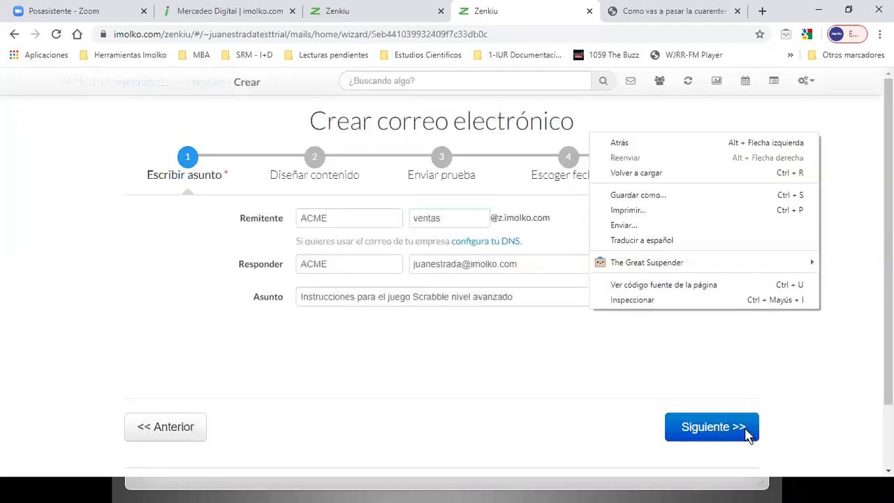
# Accept the sender and subject details, go to the content designer and open the "Imagen gigante" welcome block for editing.
pyautogui.click(748, 434)
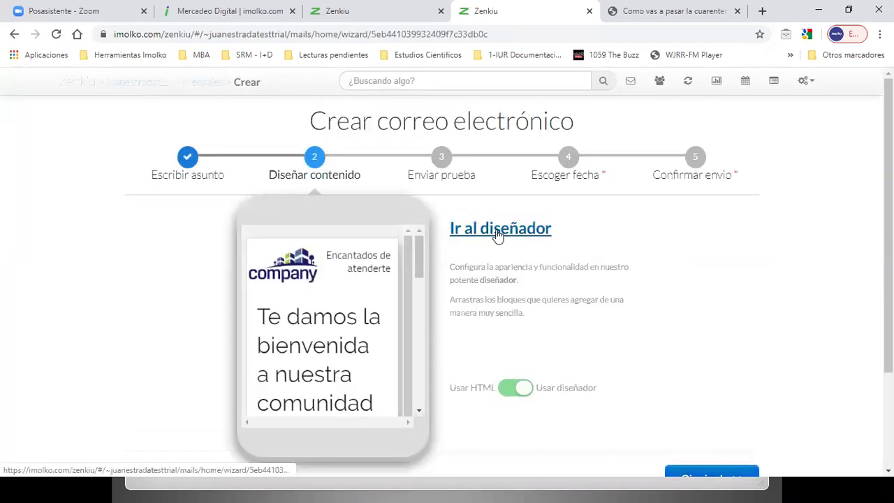
pyautogui.click(497, 232)
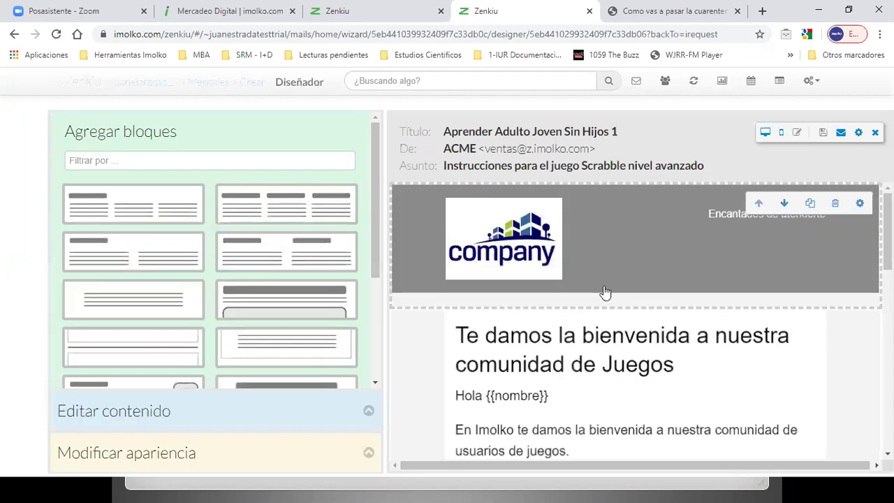
pyautogui.scroll(-3, 605, 292)
pyautogui.click(605, 292)
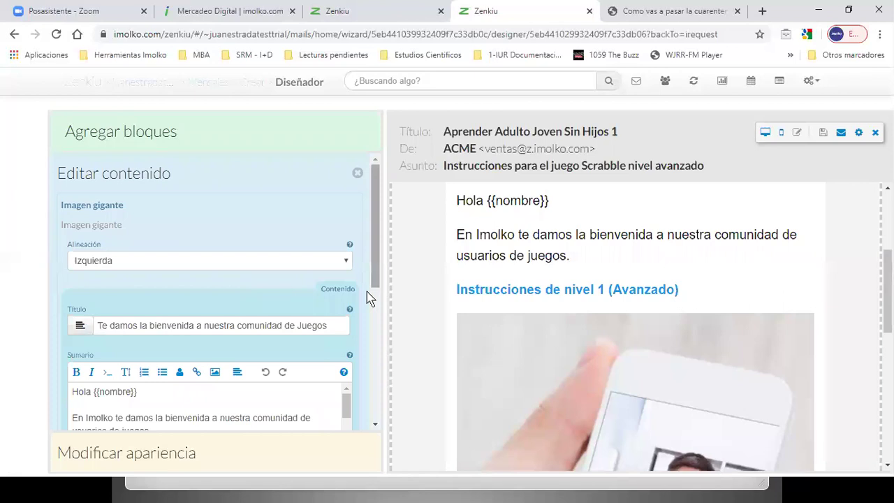
# Replace the last word of the welcome block's title with "Aprendizaje".
pyautogui.doubleClick(301, 325)
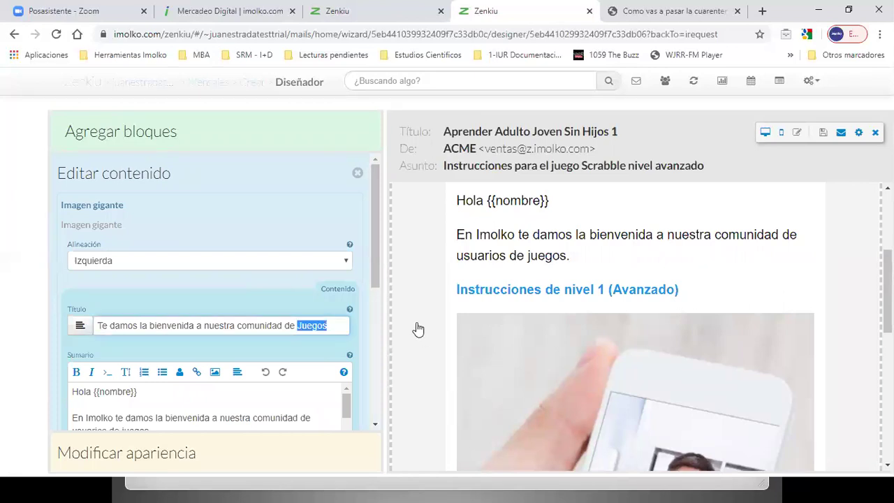
pyautogui.write('C')
pyautogui.press('BackSpace')
pyautogui.write('Aprendizaje')
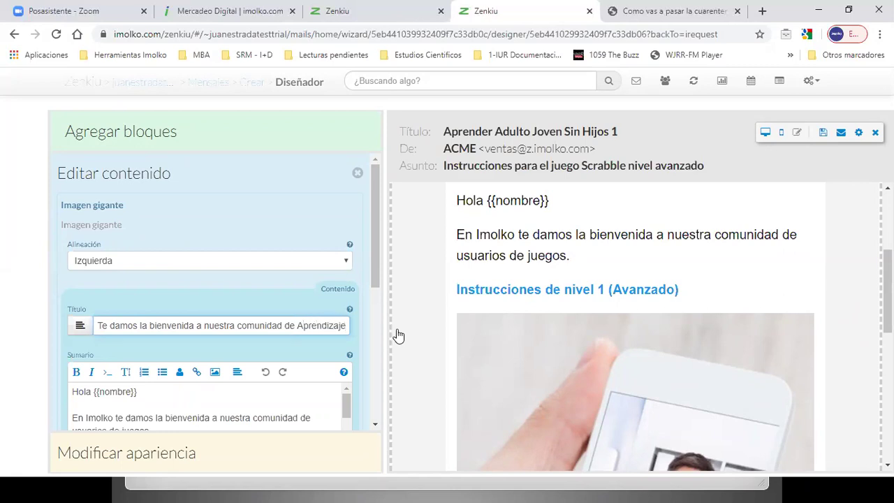
# Enlarge the block's summary text area and replace the instructions link text with "Curso de Mercadeo Digital".
pyautogui.scroll(-2, 360, 329)
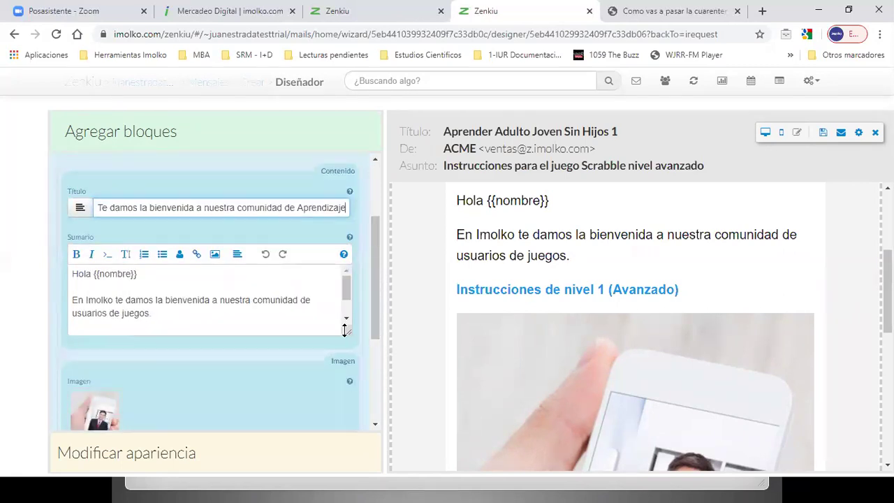
pyautogui.moveTo(346, 330); pyautogui.dragTo(359, 447)
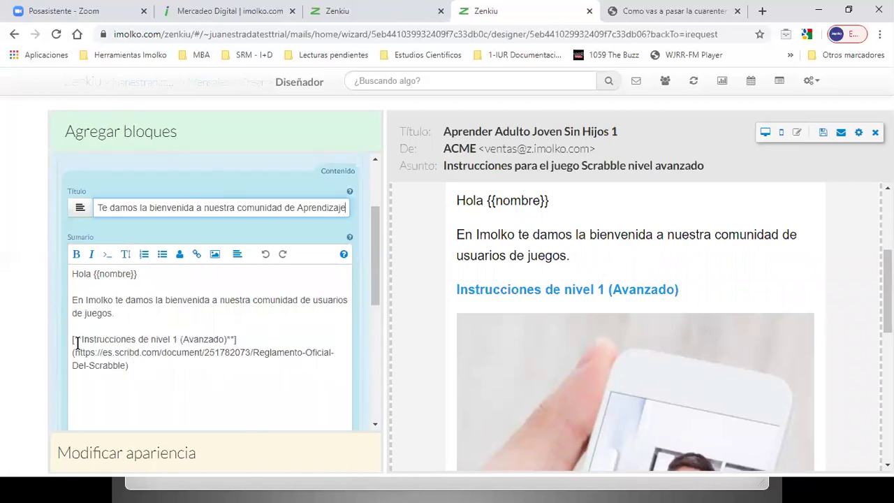
pyautogui.moveTo(82, 339); pyautogui.dragTo(228, 339)
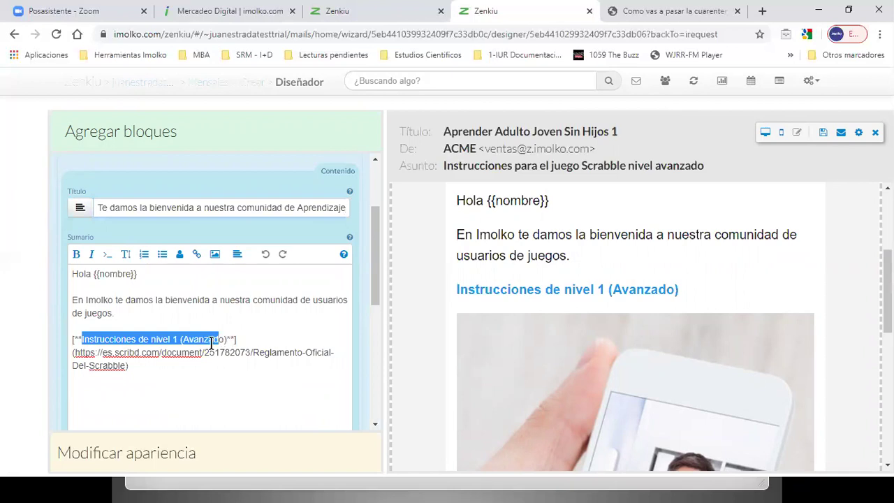
pyautogui.write('Curso')
pyautogui.write(' de Mercado')
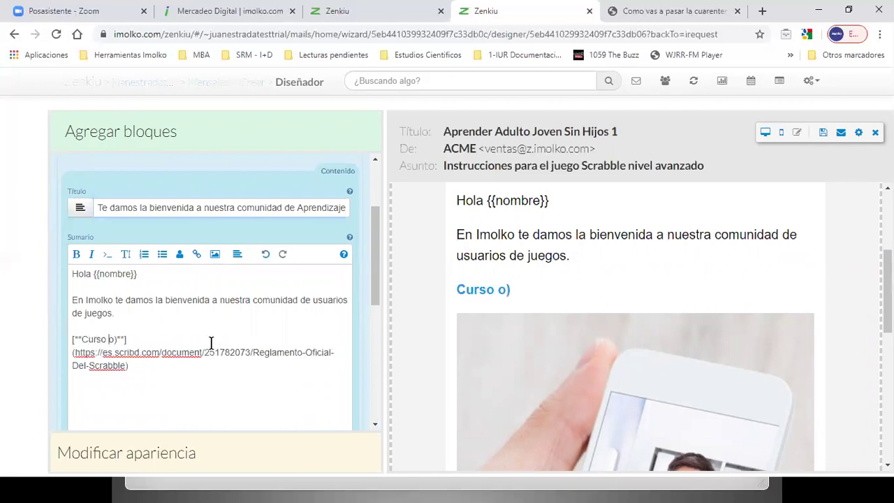
pyautogui.write('eo Digi')
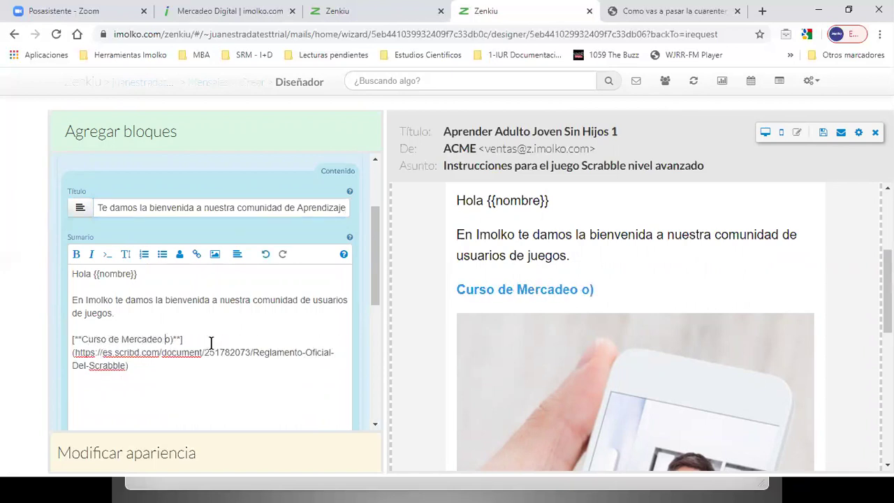
pyautogui.write('tal')
pyautogui.press('Delete')
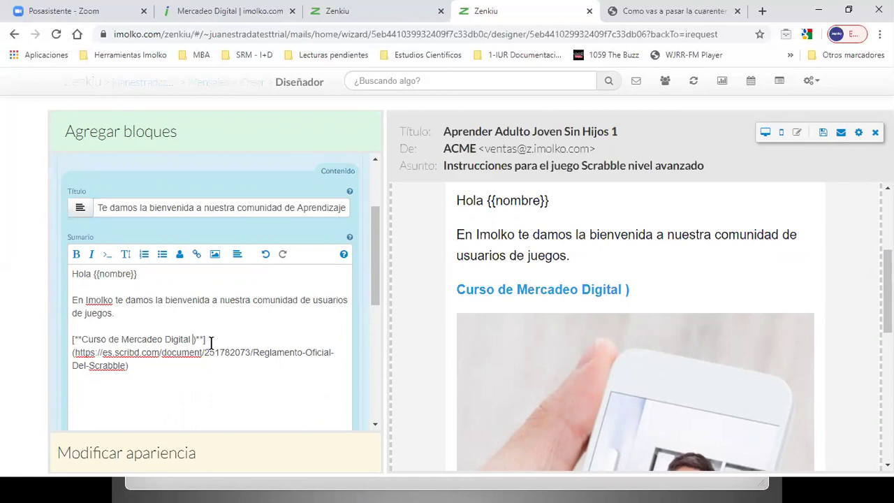
pyautogui.press('BackSpace')
pyautogui.moveTo(72, 356); pyautogui.dragTo(126, 365)
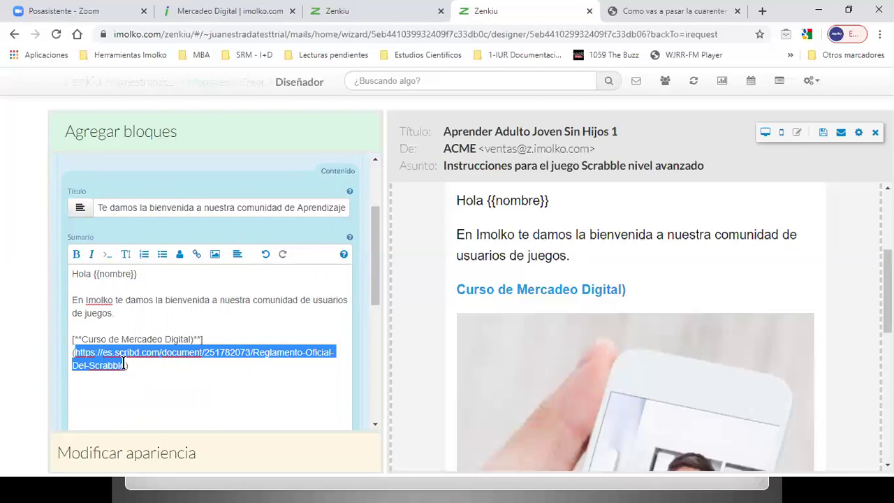
pyautogui.write('https://udemy.com')
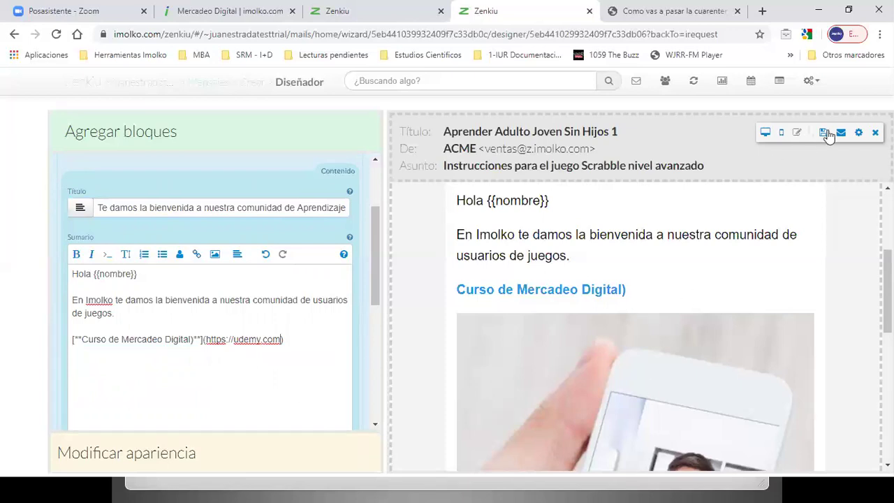
pyautogui.click(824, 133)
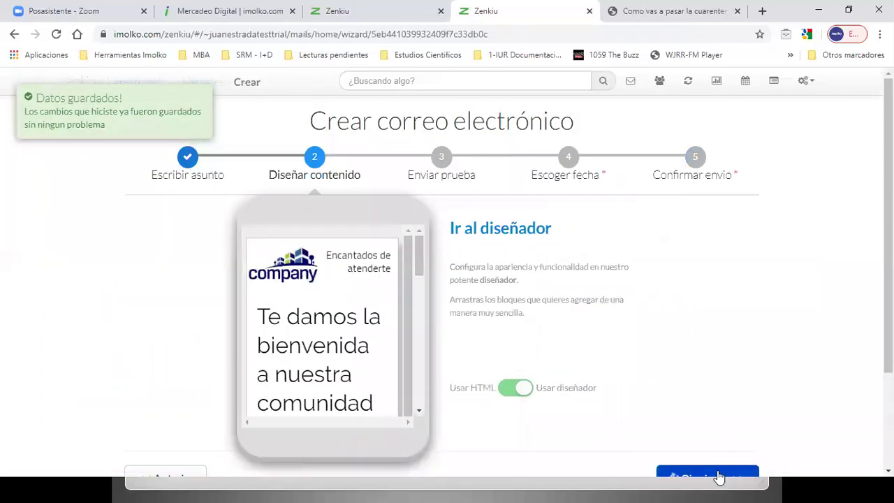
# Skip the test send, set the send date to "Decidir después" and confirm the message to finish the e-mail.
pyautogui.click(719, 475)
pyautogui.rightClick(719, 475)
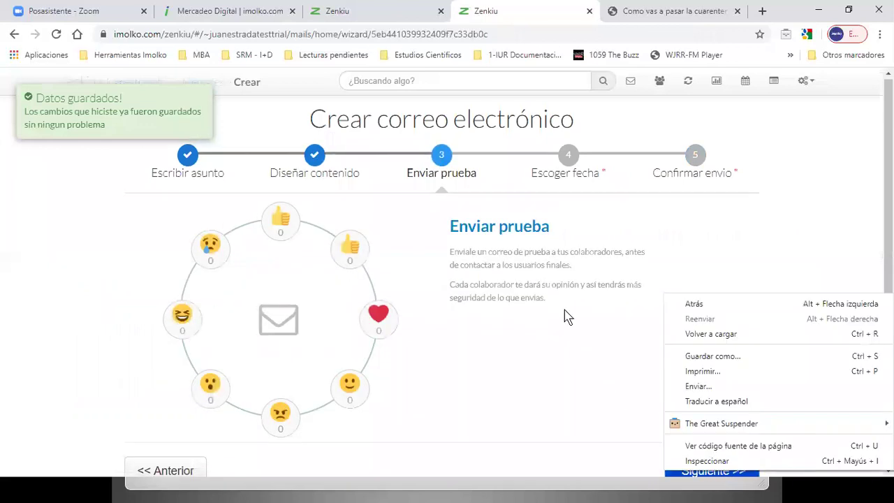
pyautogui.click(681, 469)
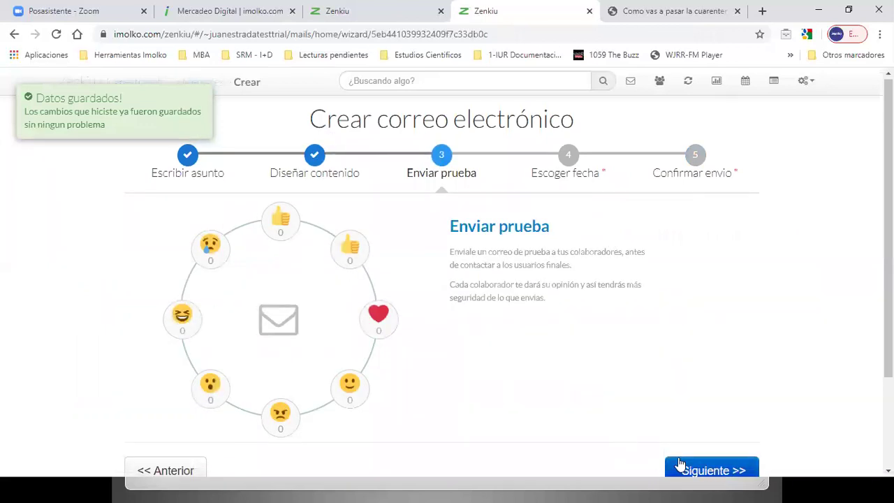
pyautogui.click(678, 471)
pyautogui.click(405, 264)
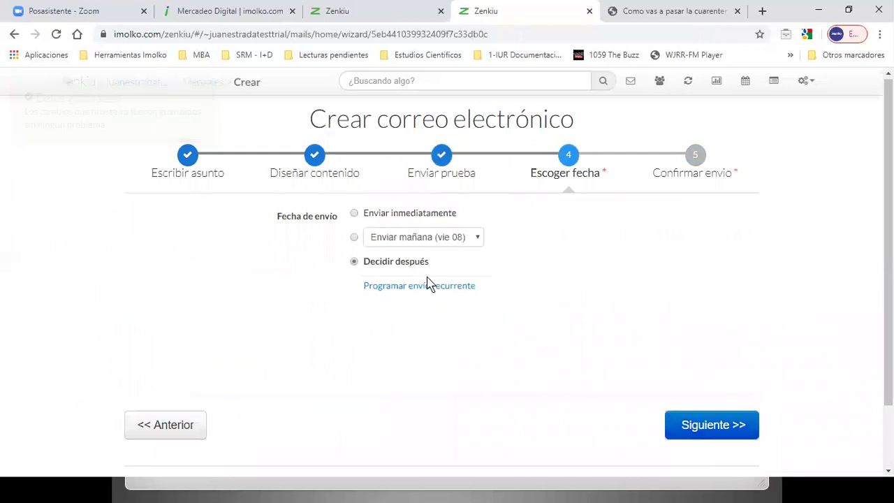
pyautogui.click(704, 428)
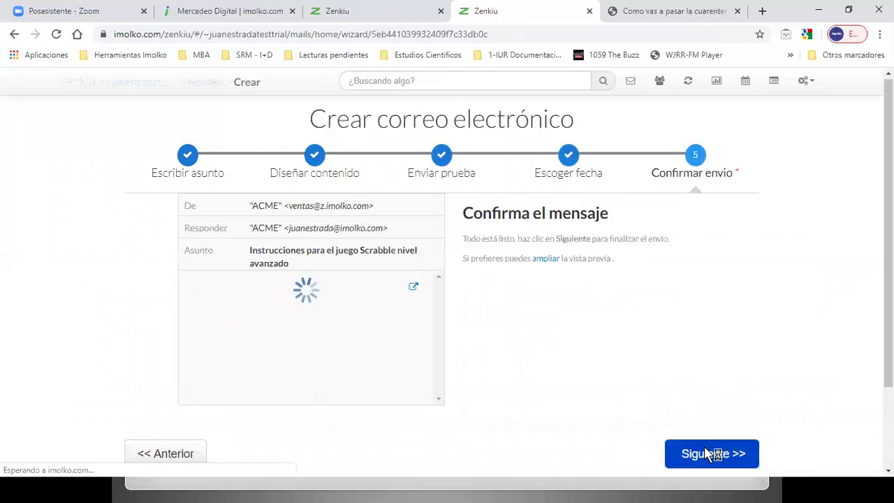
pyautogui.click(707, 454)
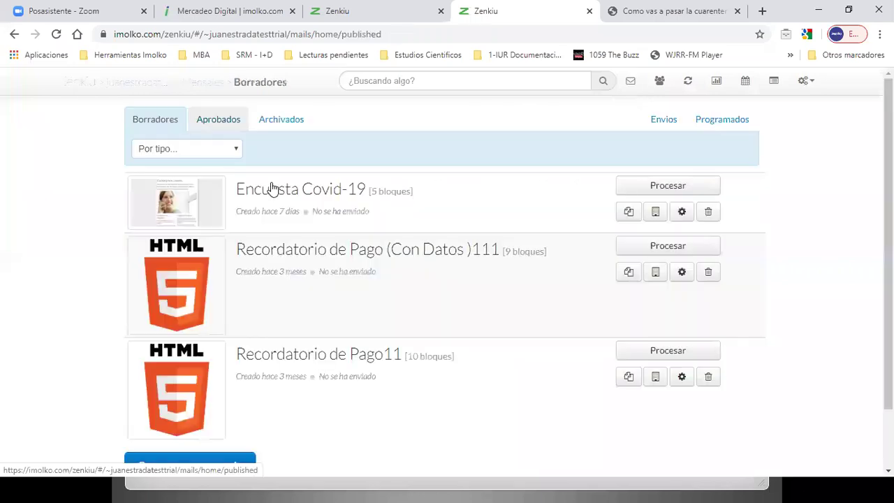
# Reload the Segmentacion Dinamica flow and set the lower e-mail block's template to "Aprender Adulto Joven Sin Hijos 1".
pyautogui.click(445, 16)
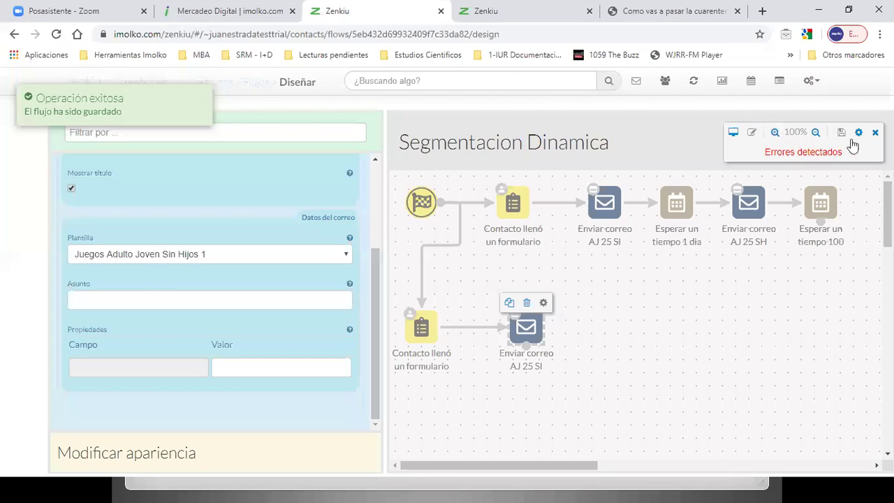
pyautogui.click(56, 34)
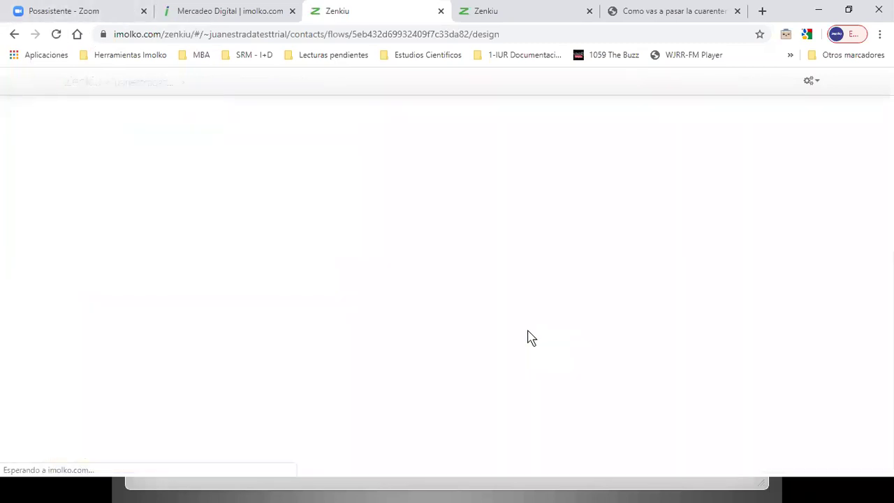
pyautogui.click(528, 330)
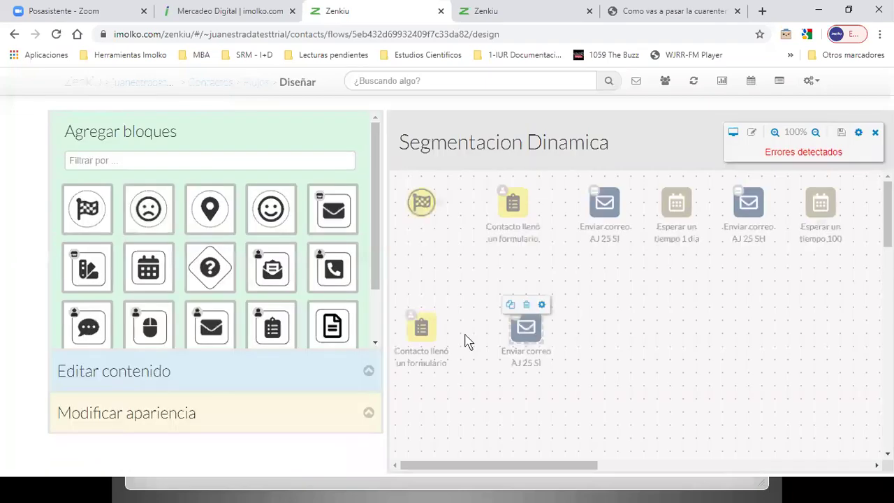
pyautogui.scroll(-2, 231, 377)
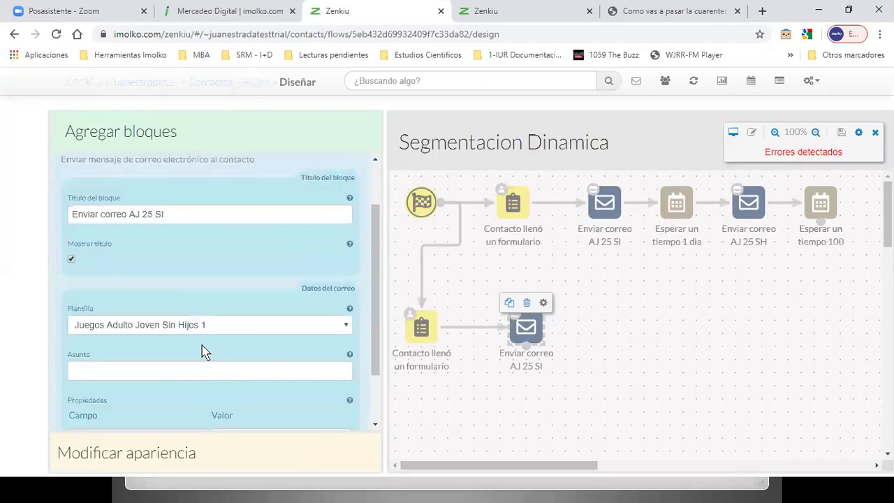
pyautogui.click(105, 332)
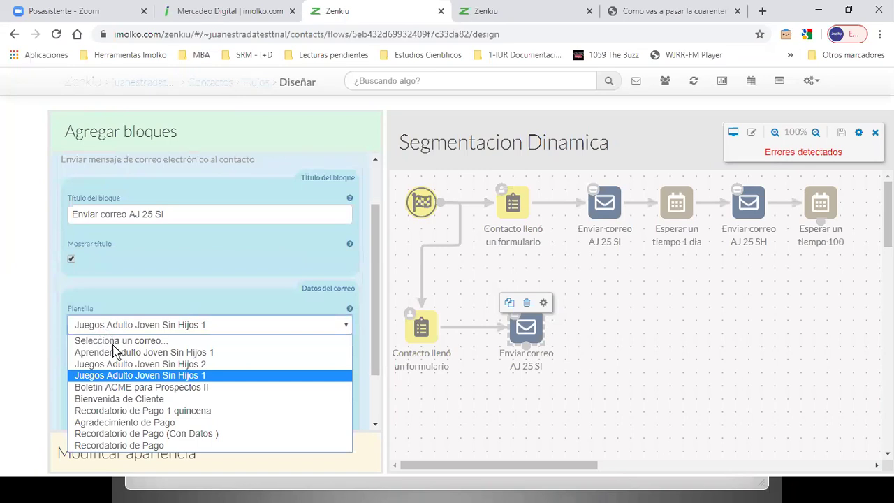
pyautogui.click(235, 351)
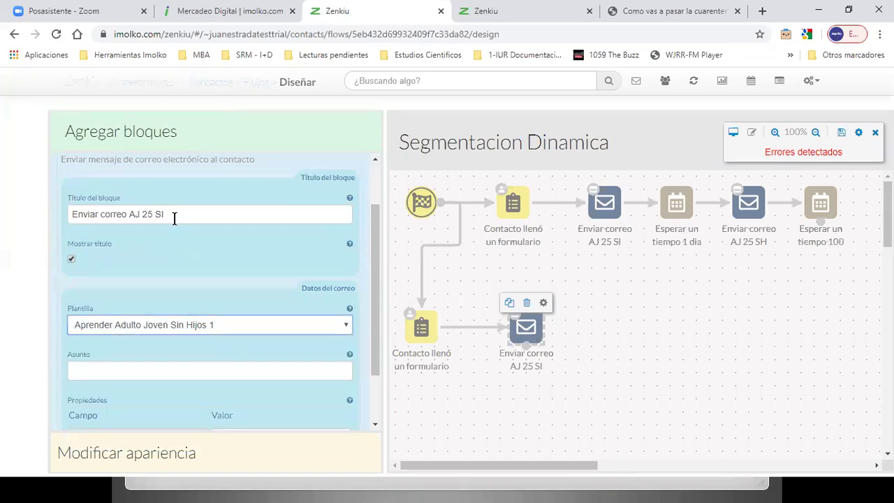
# Retitle the lower e-mail block as "Enviar correo AJ 25 SI Aprender".
pyautogui.doubleClick(144, 214)
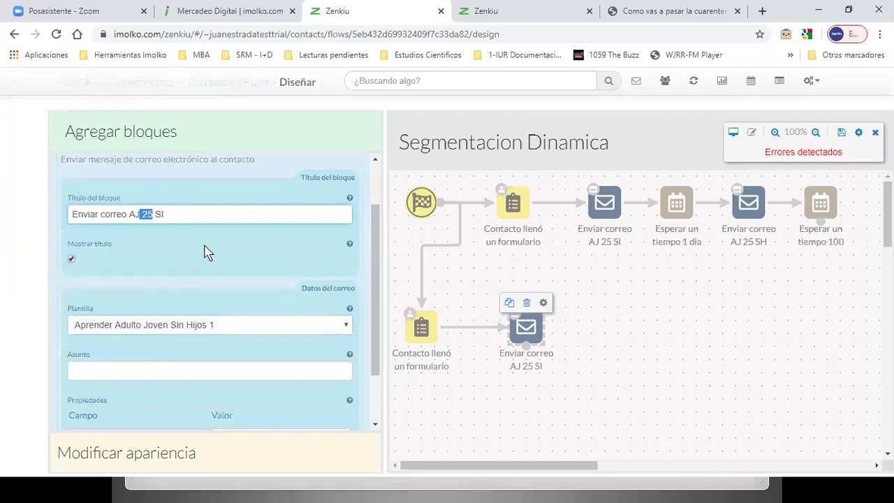
pyautogui.press('End')
pyautogui.write('Aprender')
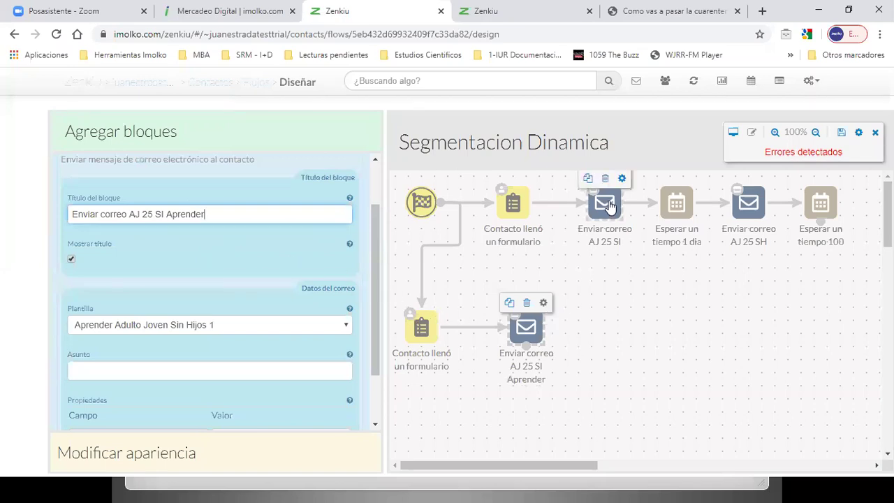
# Move the lower form block and its e-mail block up into an aligned row closer to the first branch.
pyautogui.moveTo(422, 325); pyautogui.dragTo(430, 295)
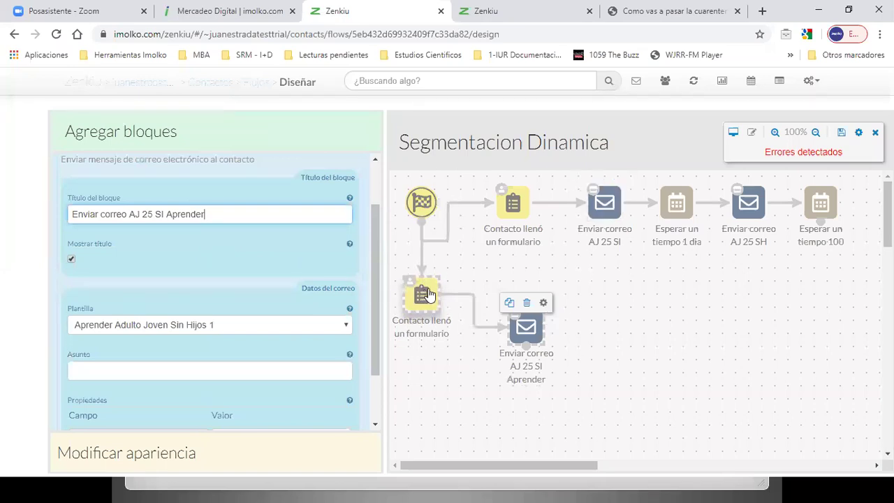
pyautogui.moveTo(523, 329); pyautogui.dragTo(510, 297)
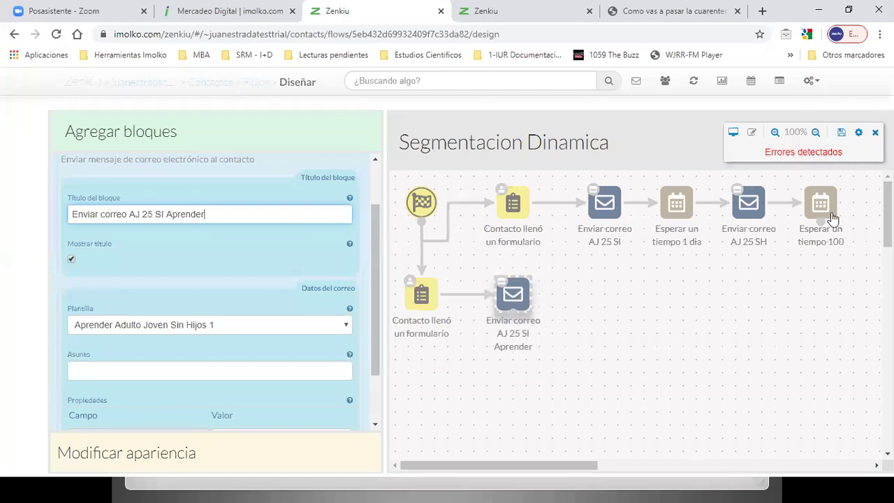
pyautogui.moveTo(832, 219)
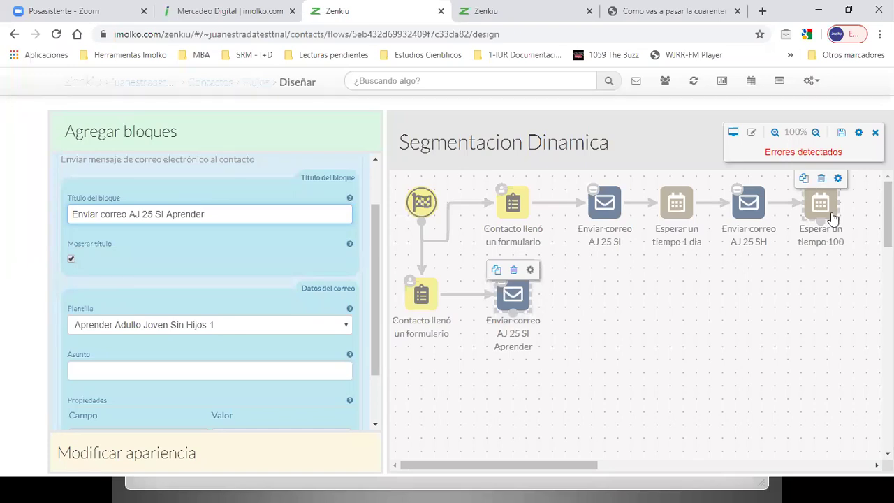
# Switch to the content matrix in Excel and highlight the eight entries under Contenido Email 2.
pyautogui.hotkey('alt', 'Tab')
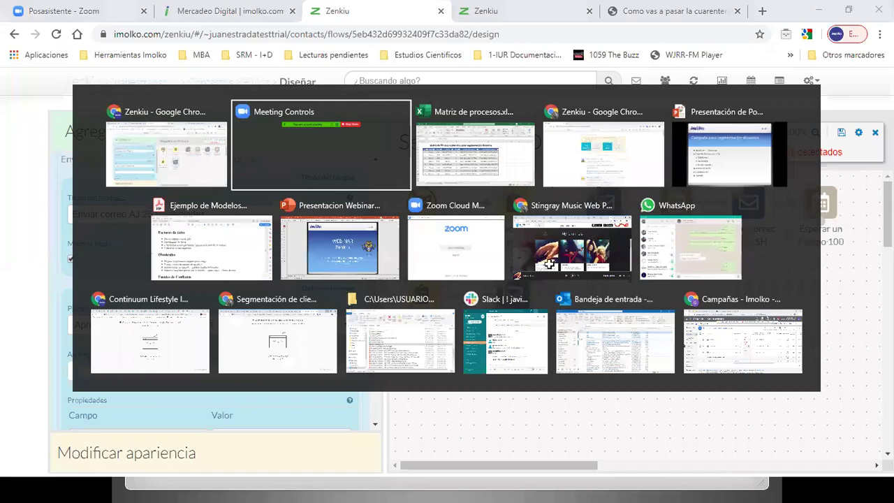
pyautogui.press('Tab')
pyautogui.moveTo(529, 221); pyautogui.dragTo(535, 378)
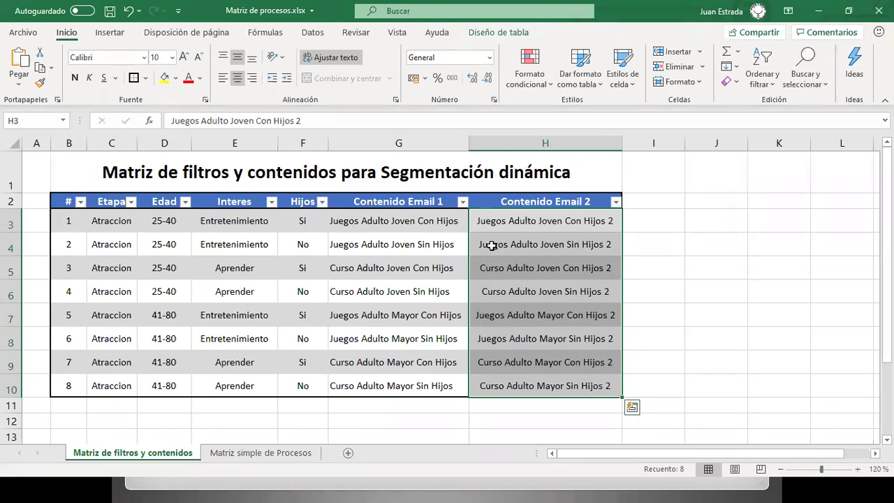
# Switch to the PowerPoint slideshow and advance from the dynamic segmentation campaign slide to the Conclusión slide.
pyautogui.hotkey('alt', 'Tab')
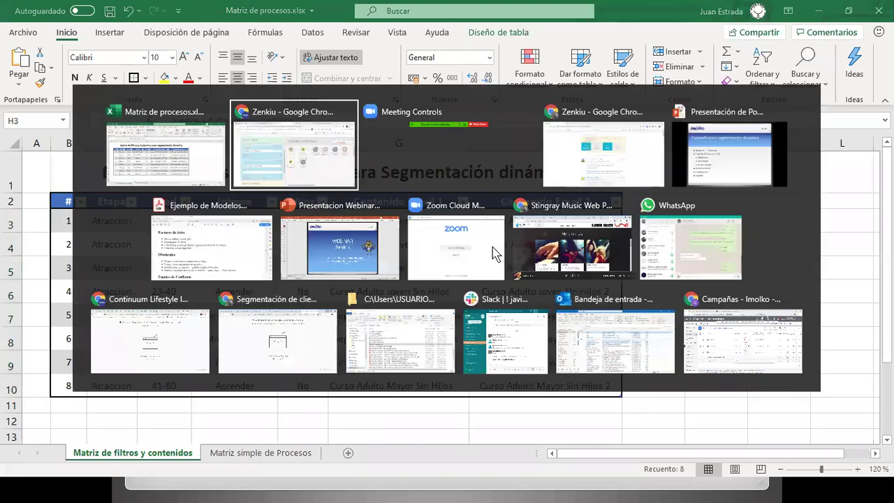
pyautogui.hotkey('alt', 'Tab')
pyautogui.hotkey('alt', 'Tab')
pyautogui.hotkey('alt', 'Tab')
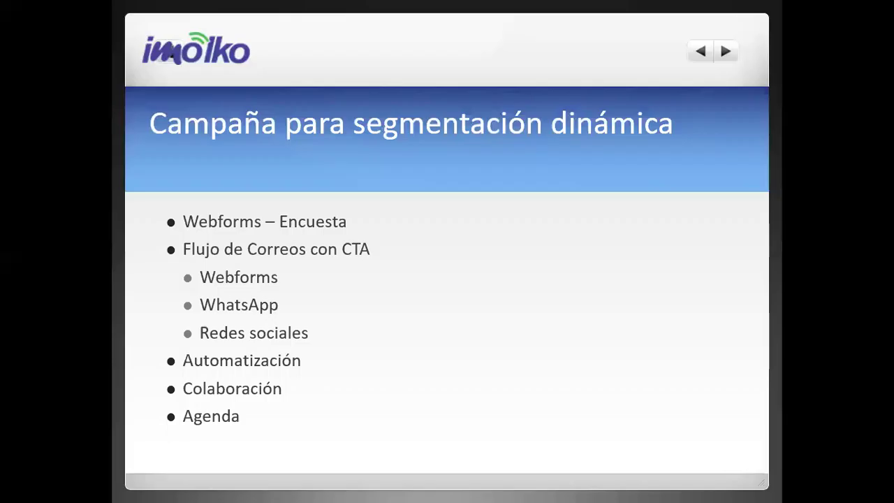
pyautogui.press('Right')
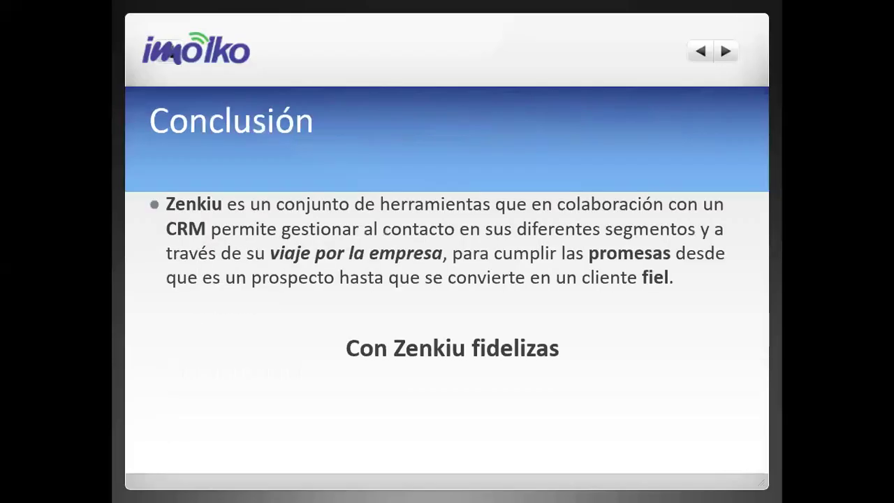